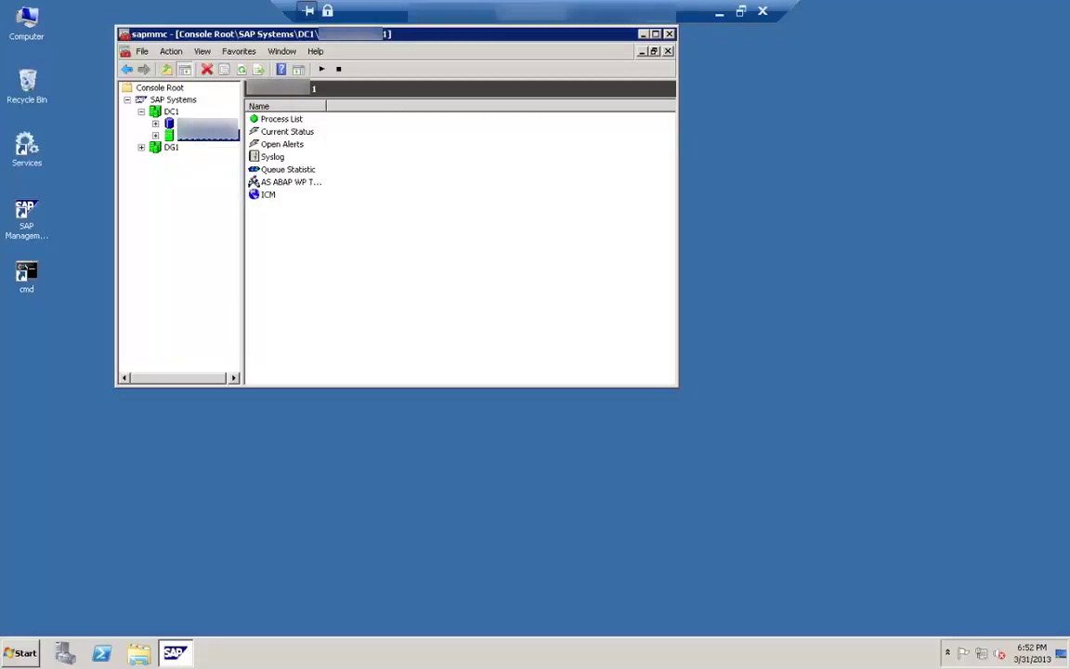
# Step: Review the DC1 system's node and the contents of its database and application instances in the console tree
pyautogui.click(206, 123)
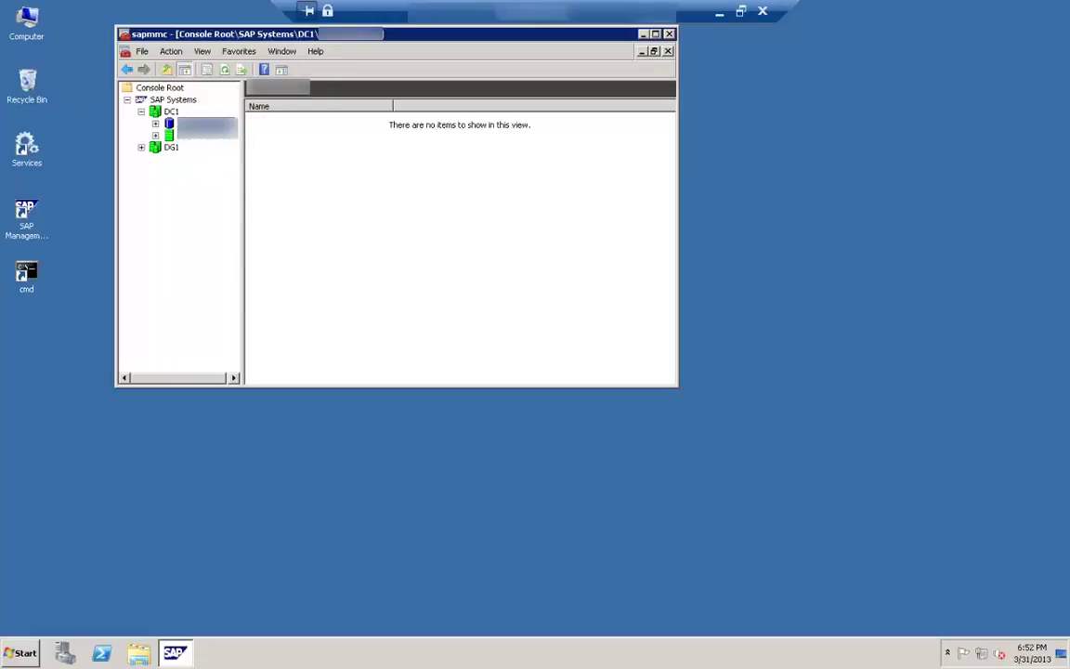
pyautogui.click(171, 111)
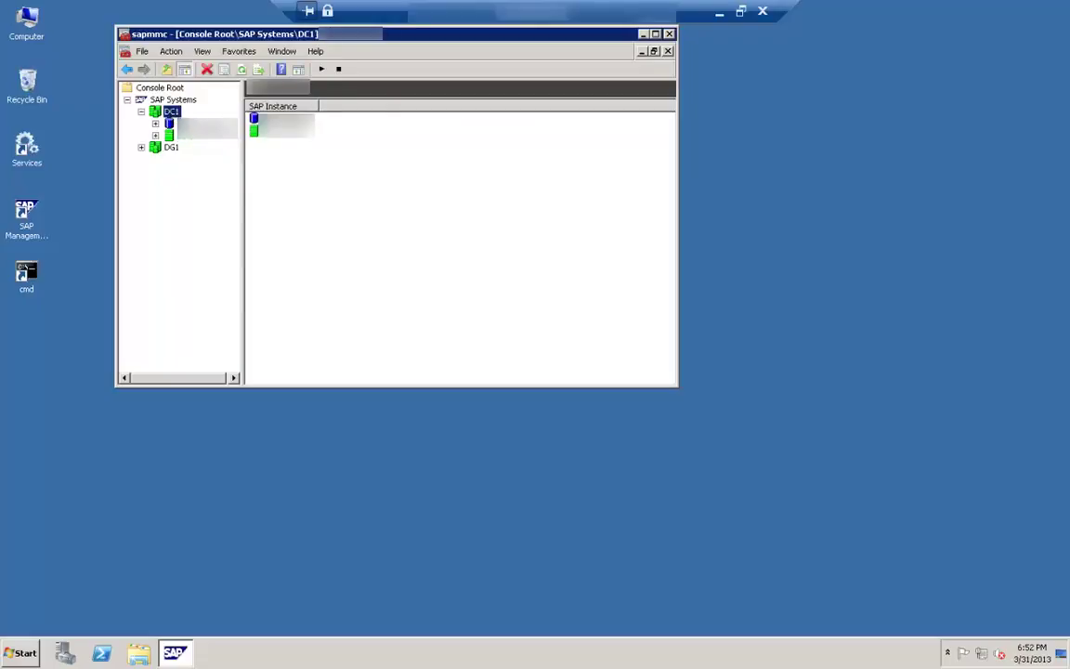
pyautogui.click(203, 138)
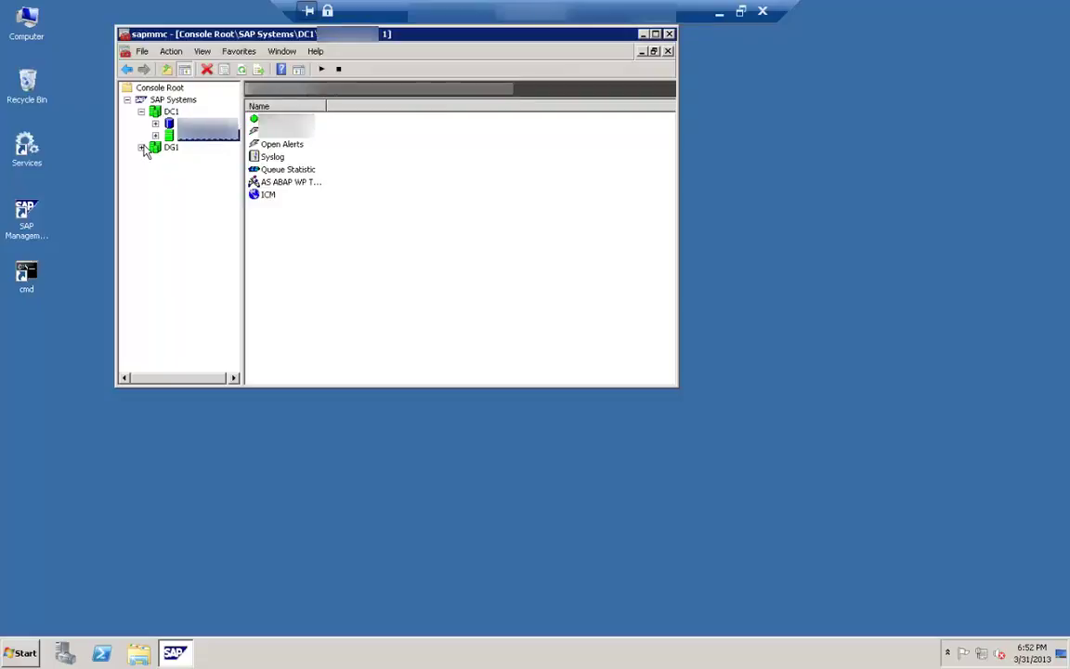
# Step: Expand the DG1 system and view the process lists of both its instances
pyautogui.click(141, 147)
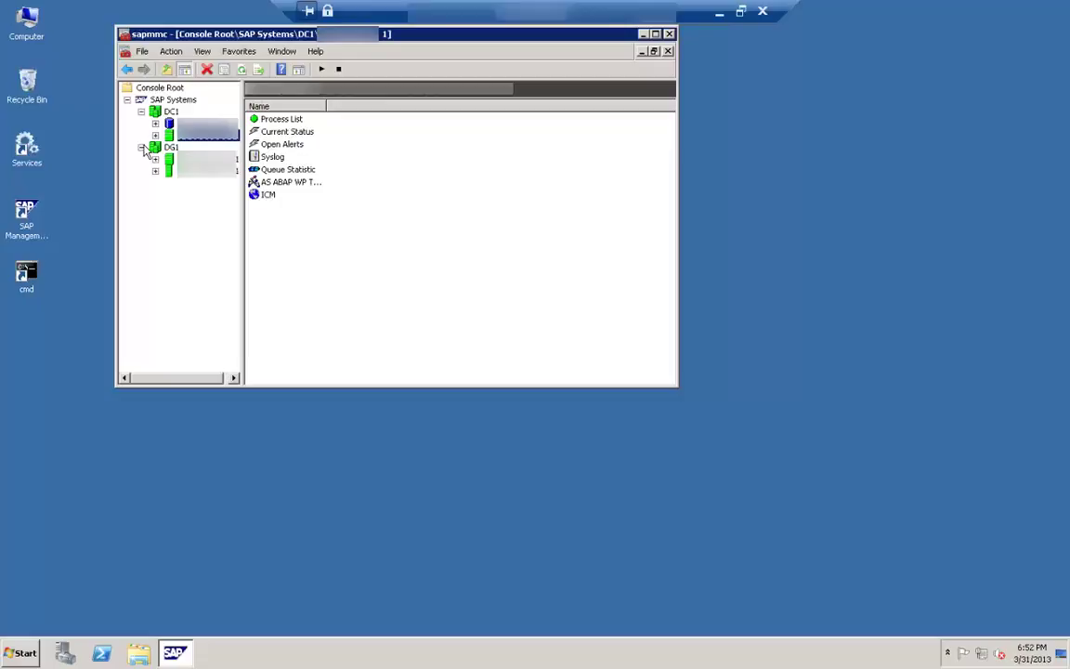
pyautogui.click(155, 160)
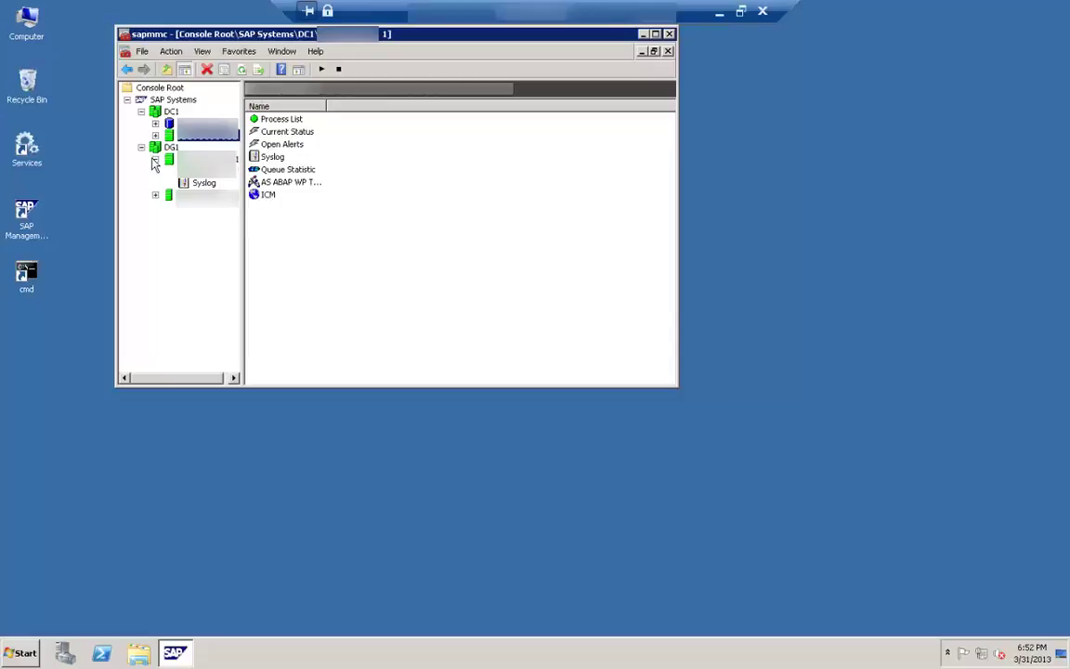
pyautogui.click(200, 164)
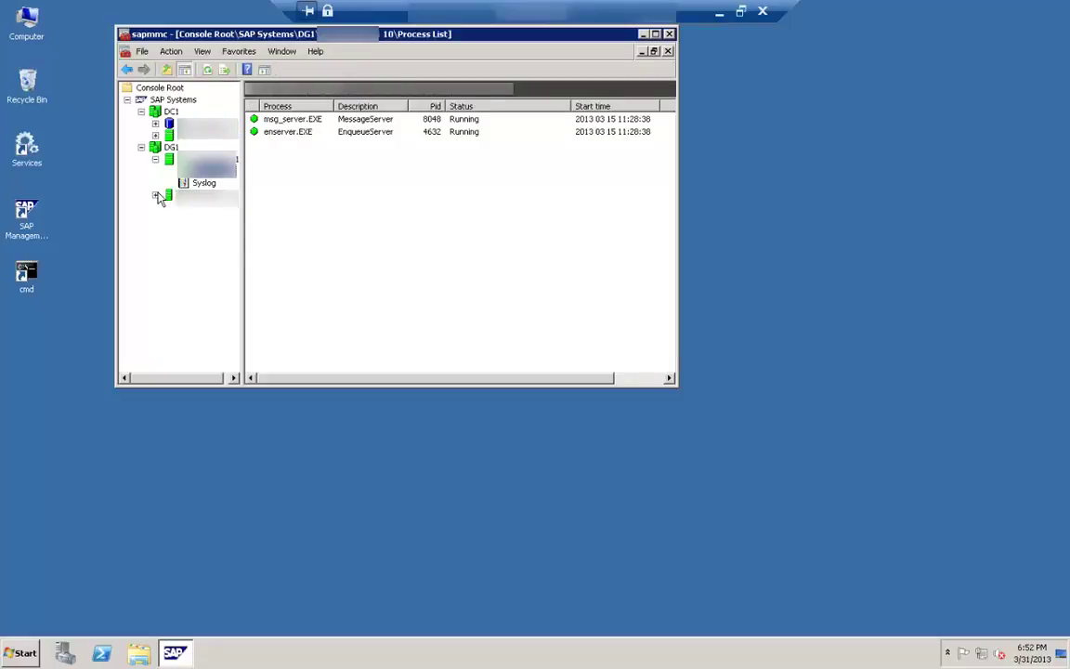
pyautogui.click(156, 195)
pyautogui.click(199, 209)
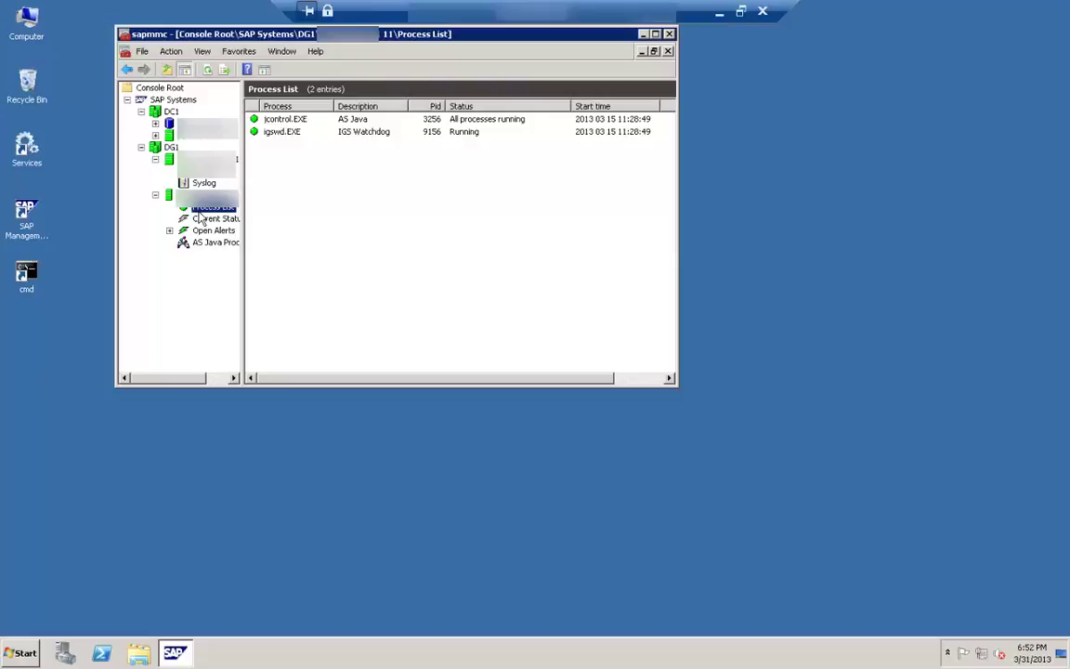
# Step: Switch to the remote desktop session whose SAP console manages the DAA and DS1 systems
pyautogui.click(718, 13)
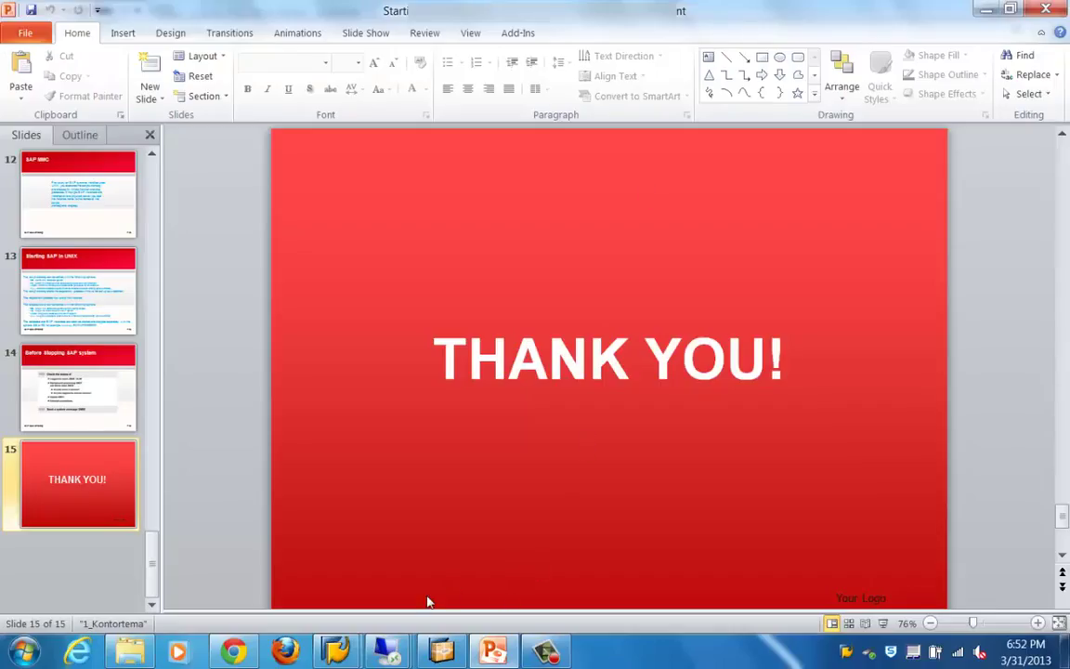
pyautogui.moveTo(386, 647)
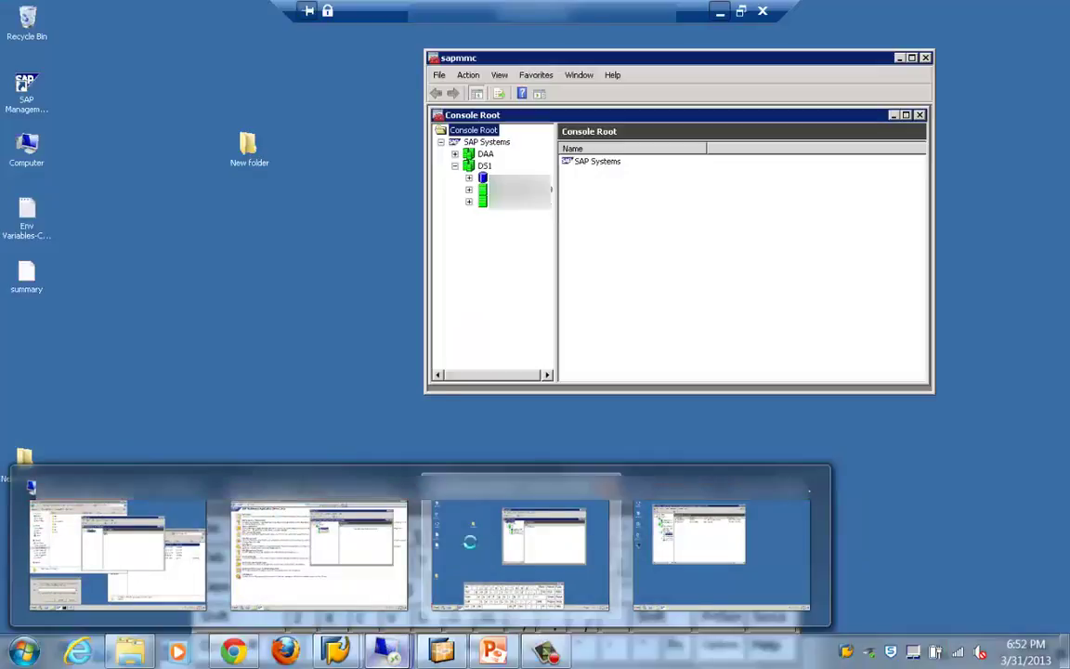
pyautogui.click(506, 548)
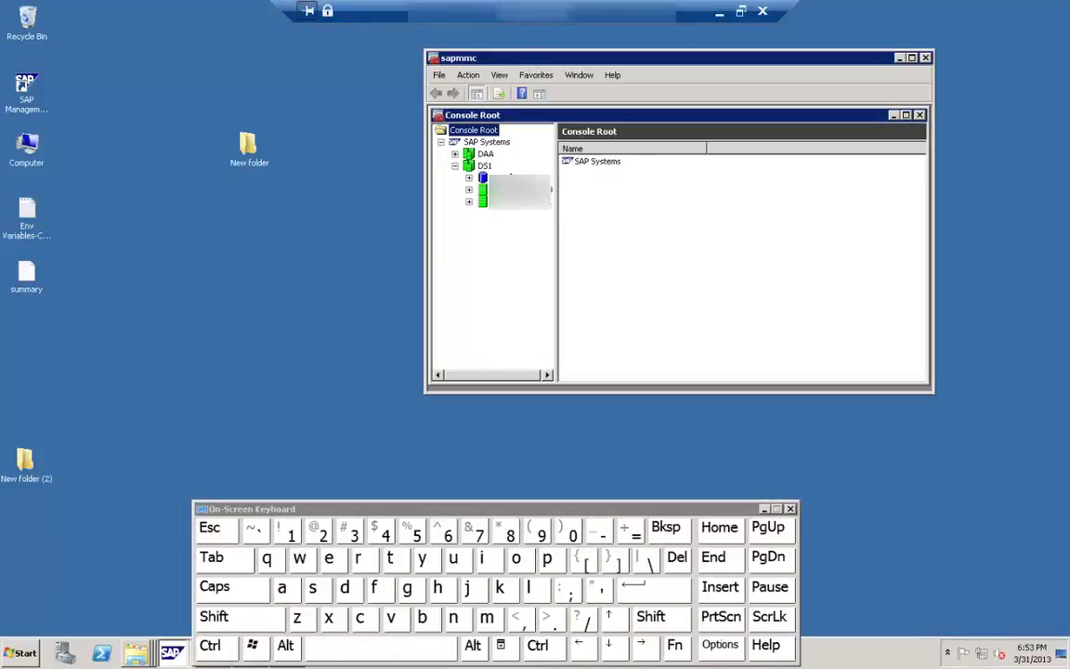
# Step: Inspect the contents and process lists of both application instances of the DS1 system
pyautogui.click(548, 190)
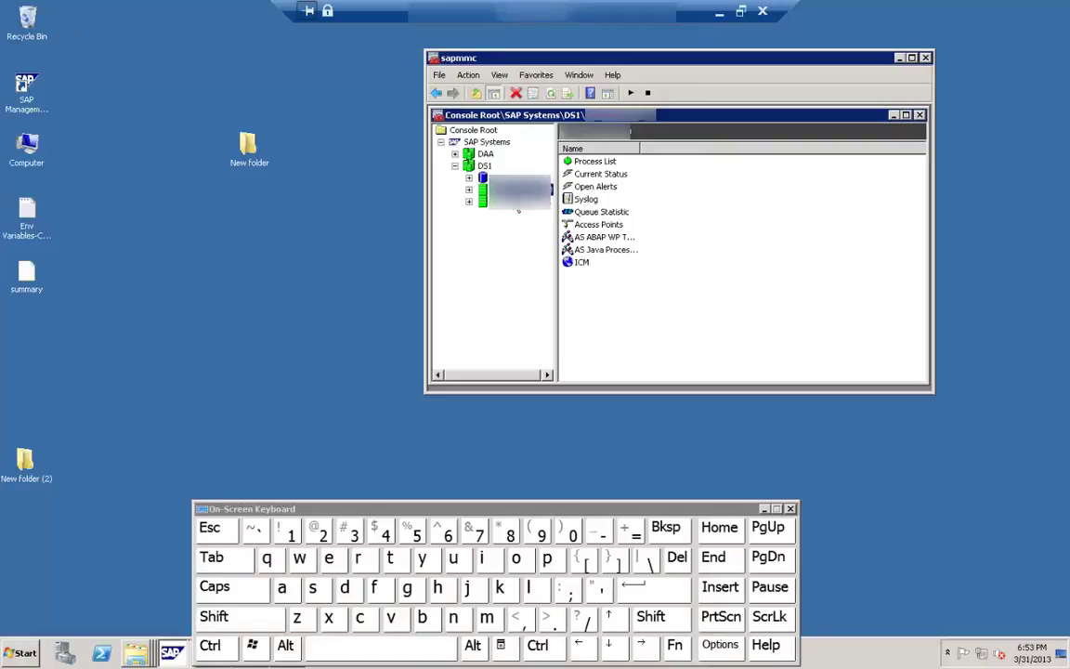
pyautogui.click(487, 201)
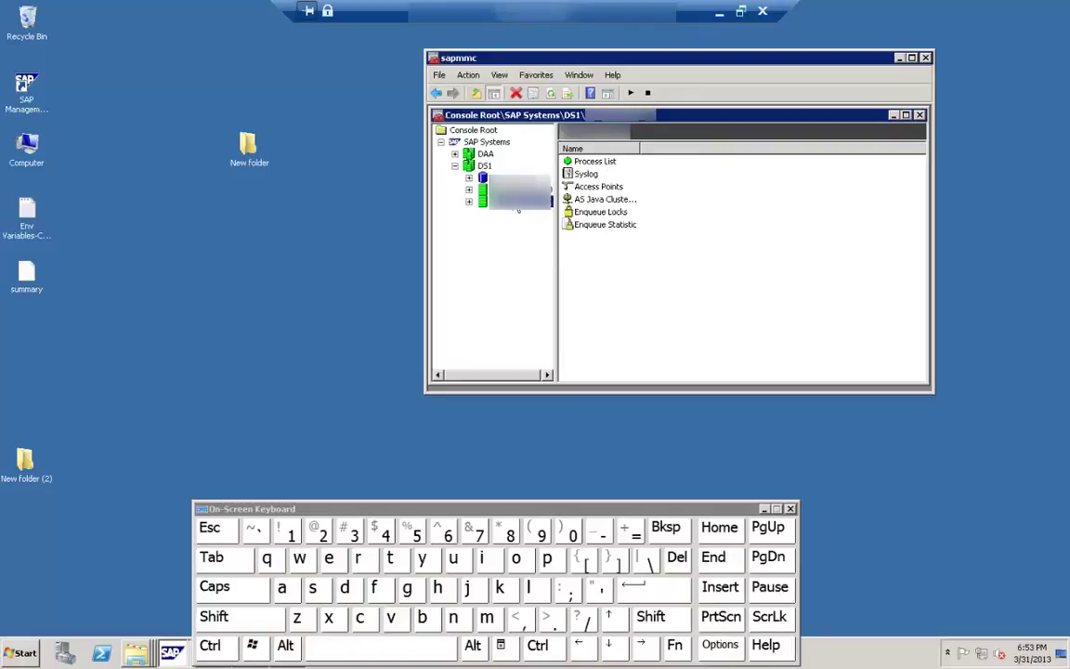
pyautogui.click(469, 189)
pyautogui.click(492, 202)
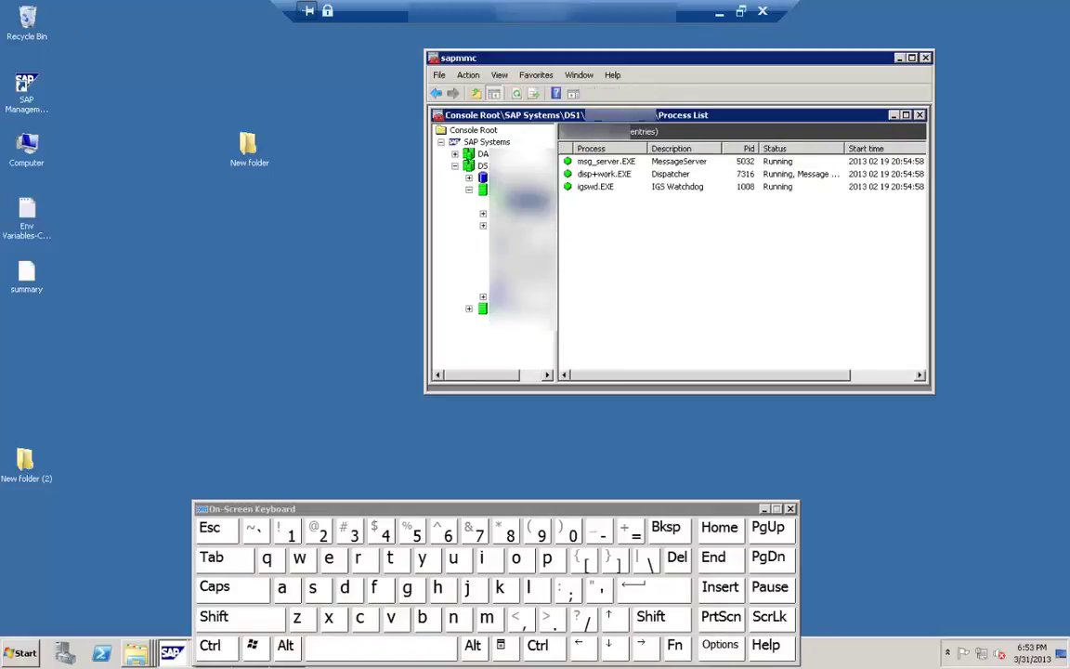
pyautogui.click(469, 308)
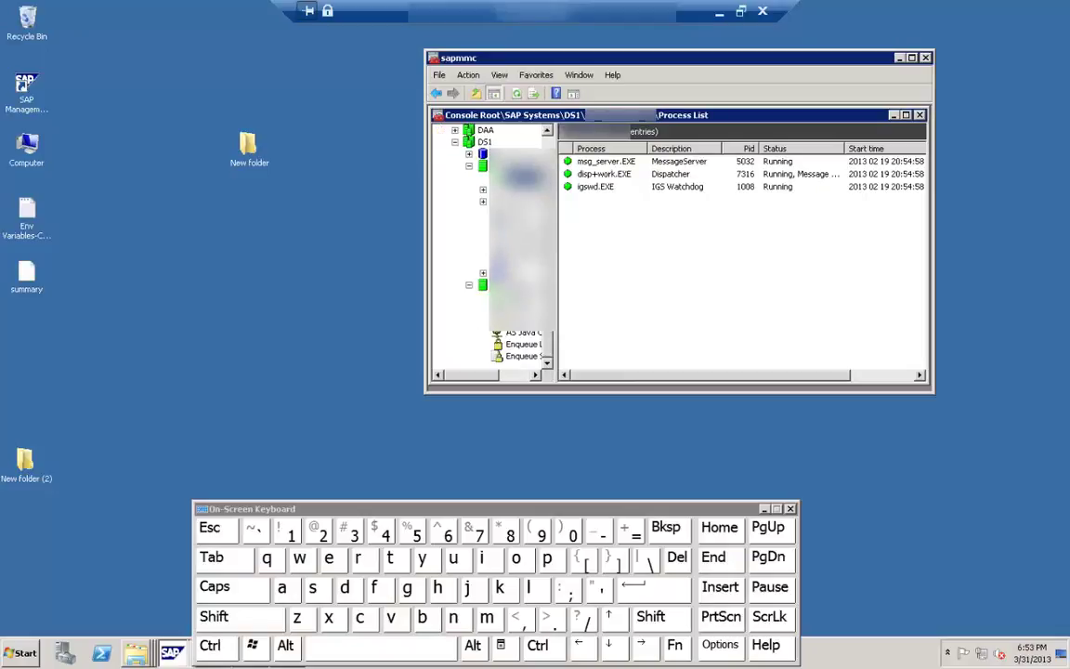
pyautogui.click(506, 297)
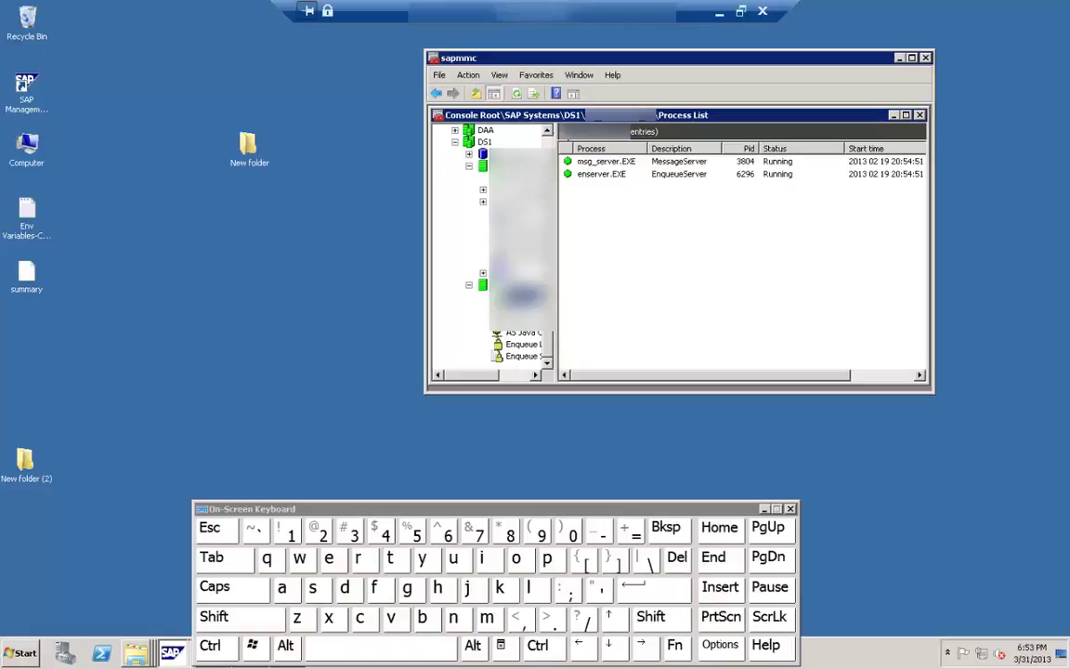
pyautogui.scroll(1, 549, 147)
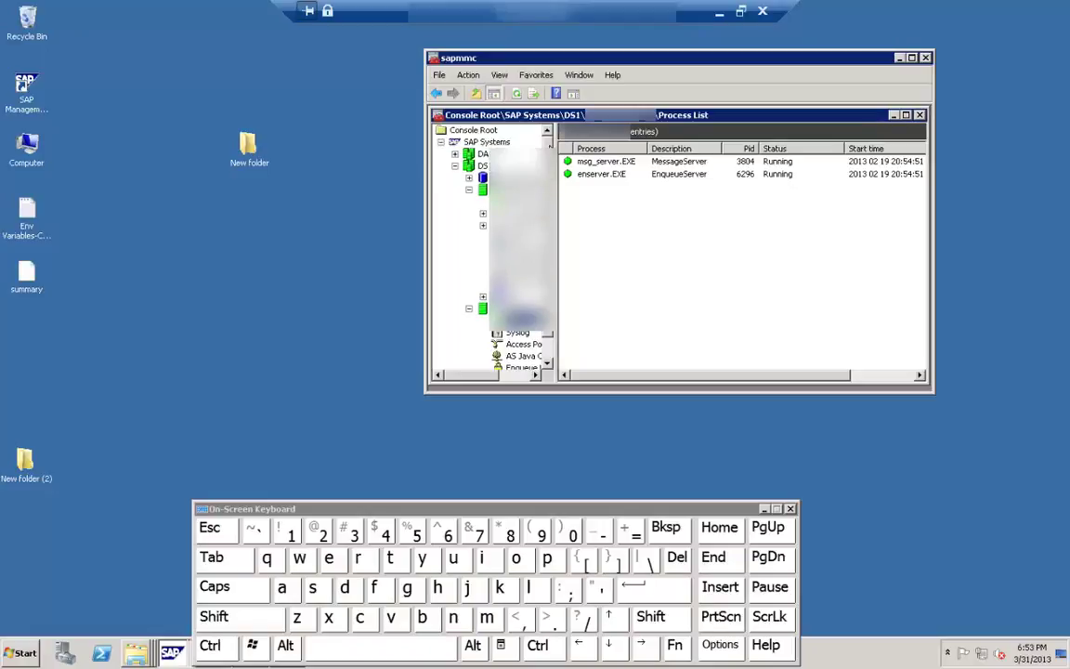
pyautogui.click(483, 168)
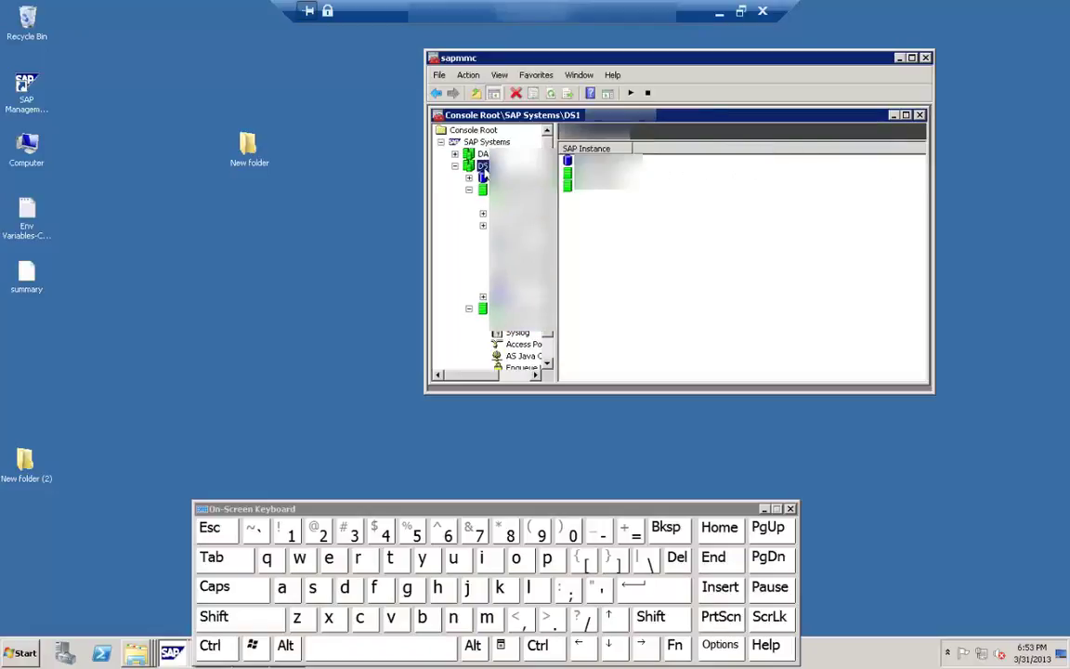
pyautogui.rightClick(483, 169)
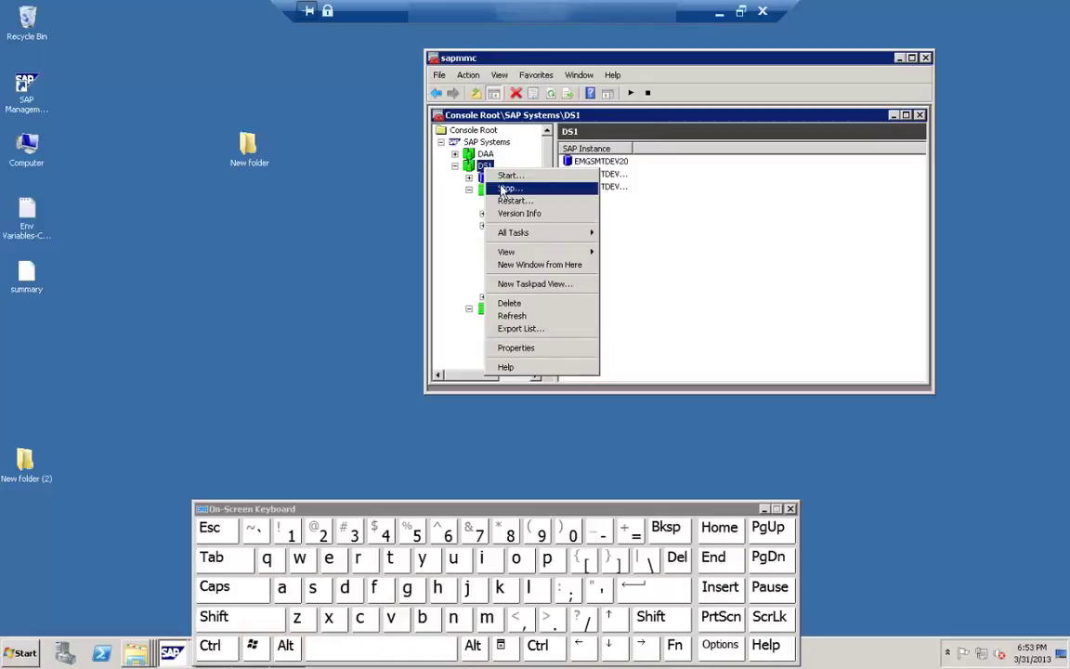
pyautogui.click(662, 32)
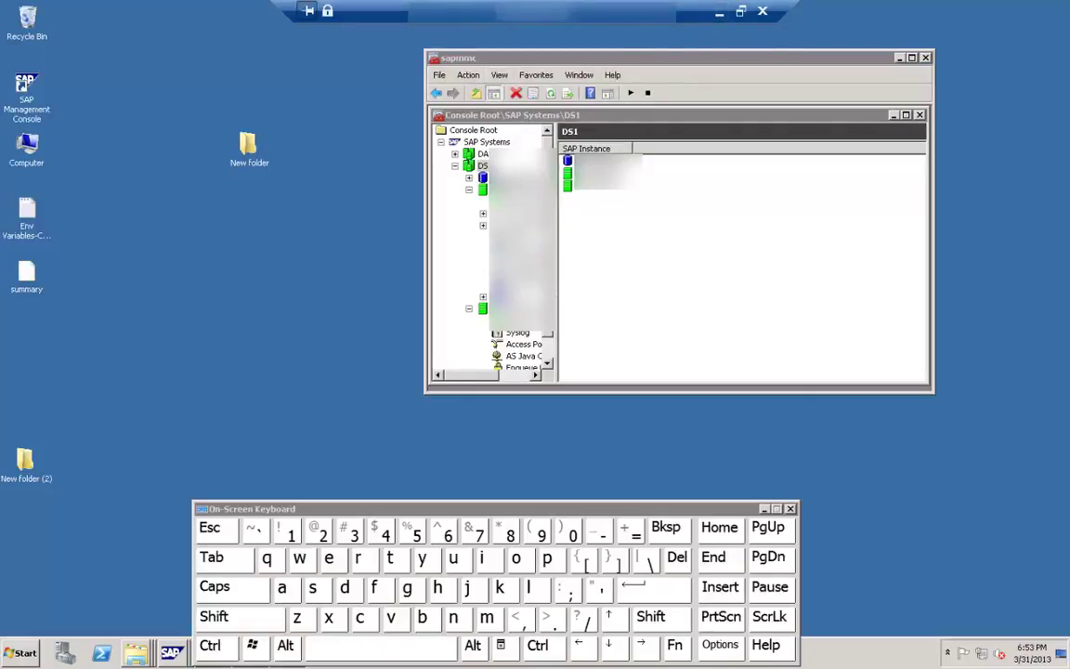
pyautogui.doubleClick(22, 86)
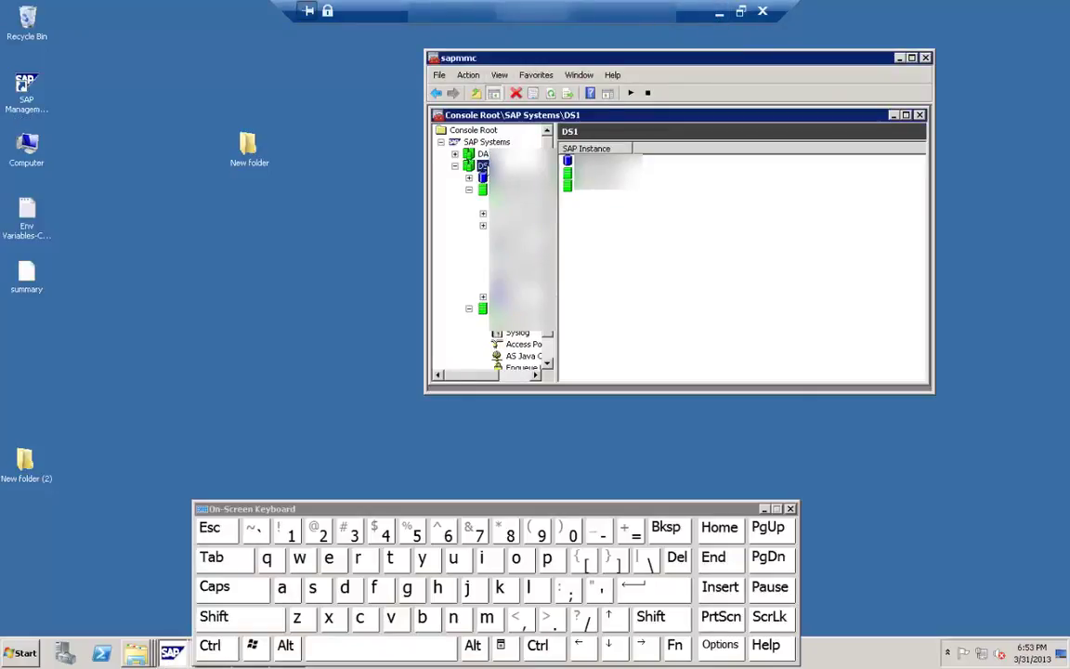
# Step: Stop all instances of the DS1 system using the Hard (SIGINT) shutdown type
pyautogui.rightClick(486, 165)
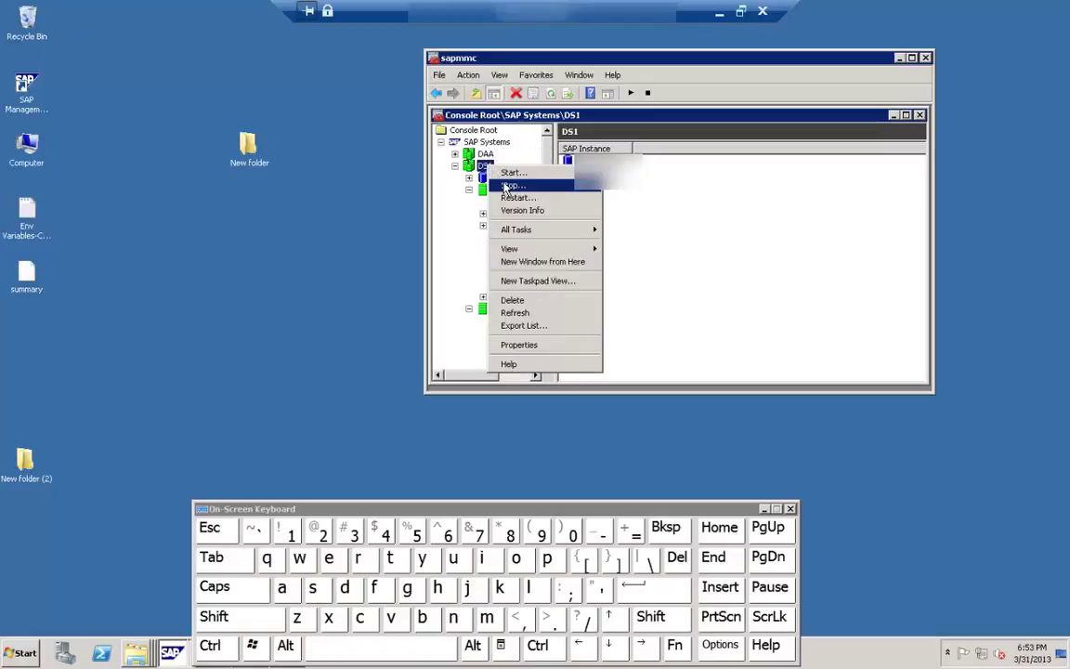
pyautogui.click(509, 186)
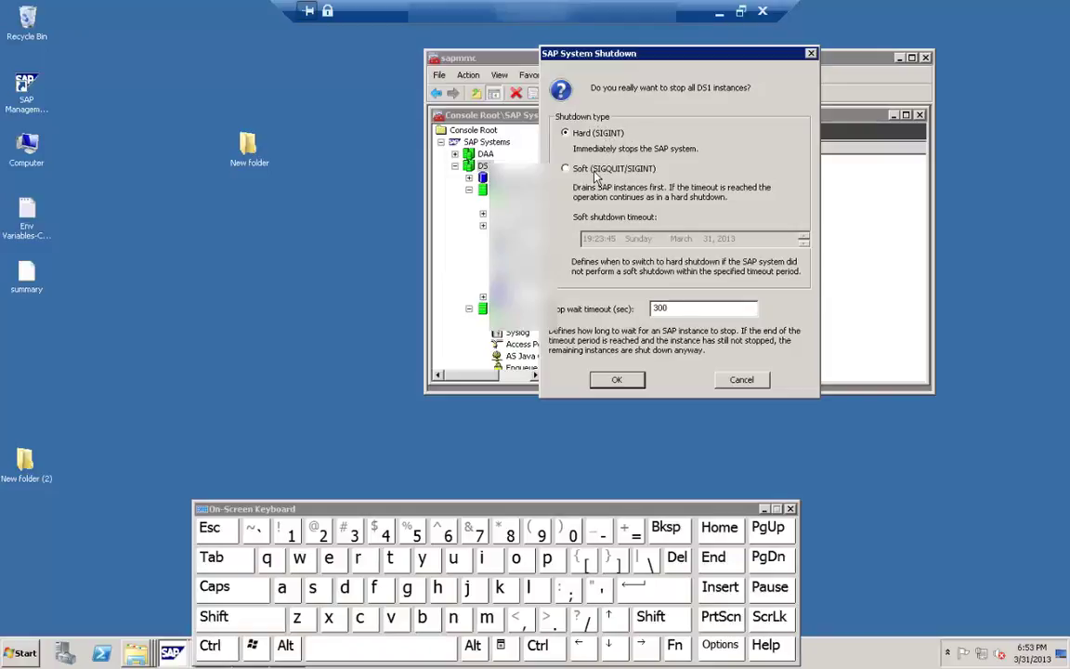
pyautogui.click(615, 381)
pyautogui.click(624, 382)
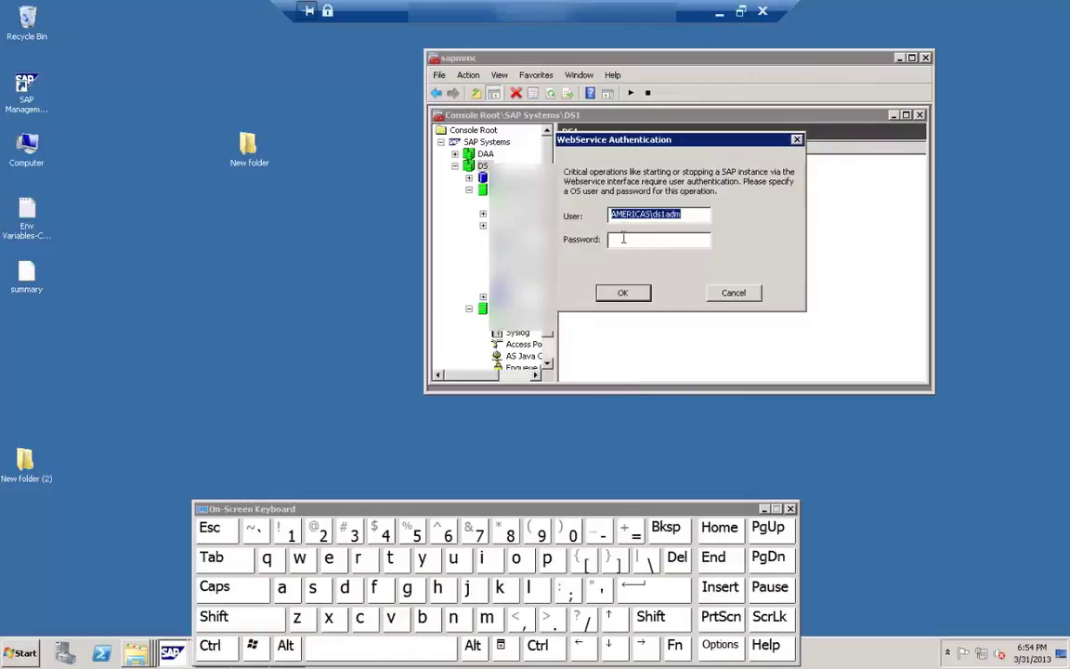
# Step: Enter the OS user's password in the WebService authentication request to authorize the shutdown
pyautogui.click(624, 238)
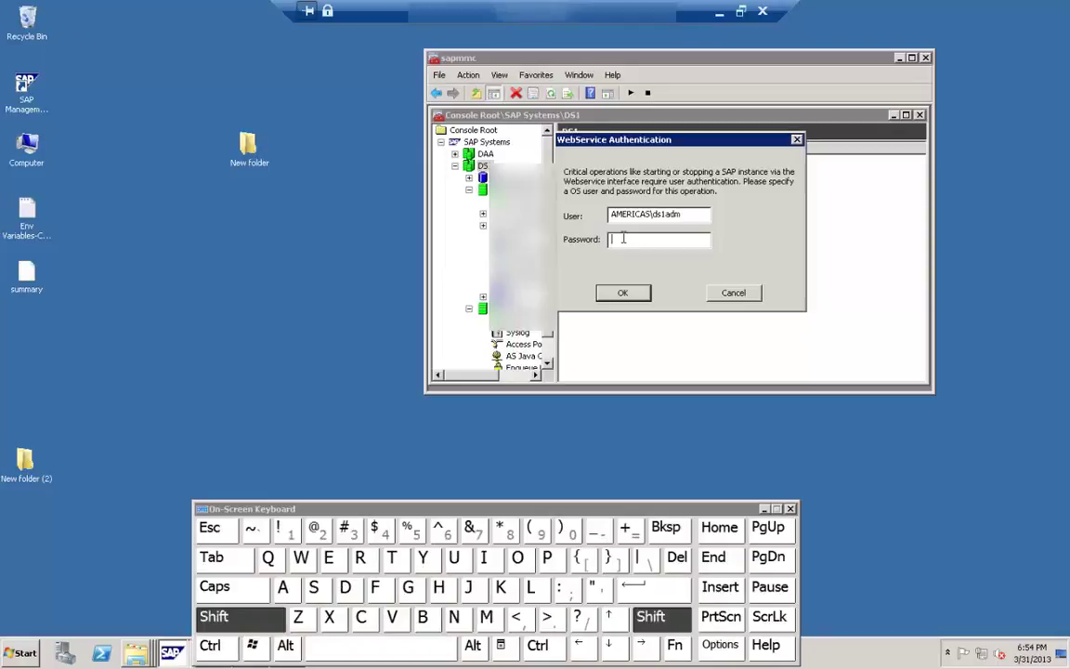
pyautogui.write('*********')
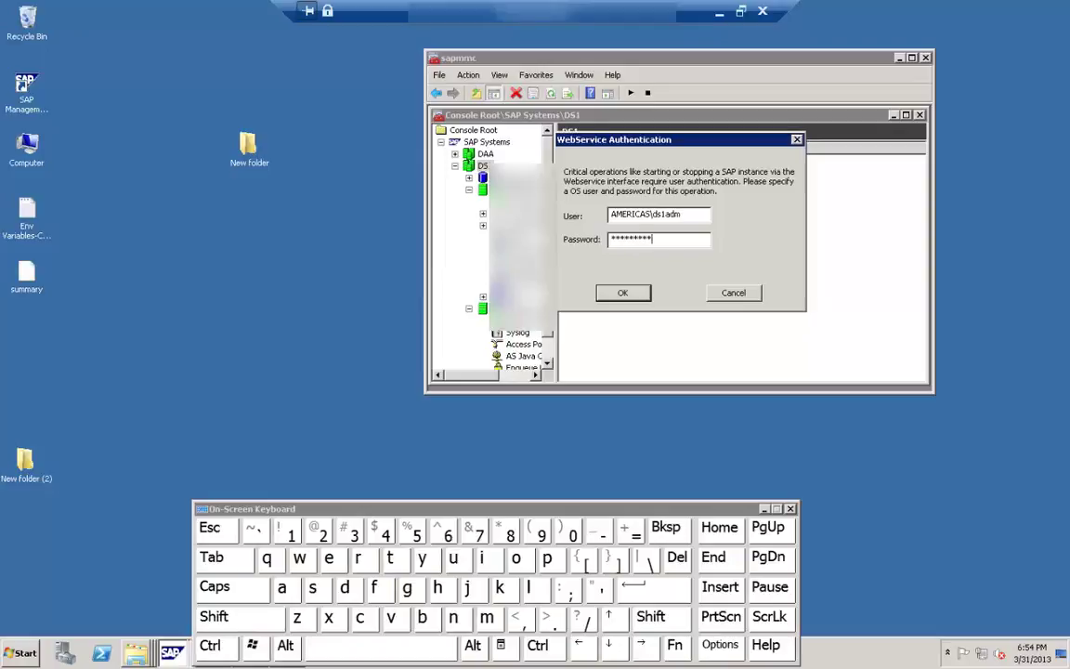
pyautogui.click(615, 294)
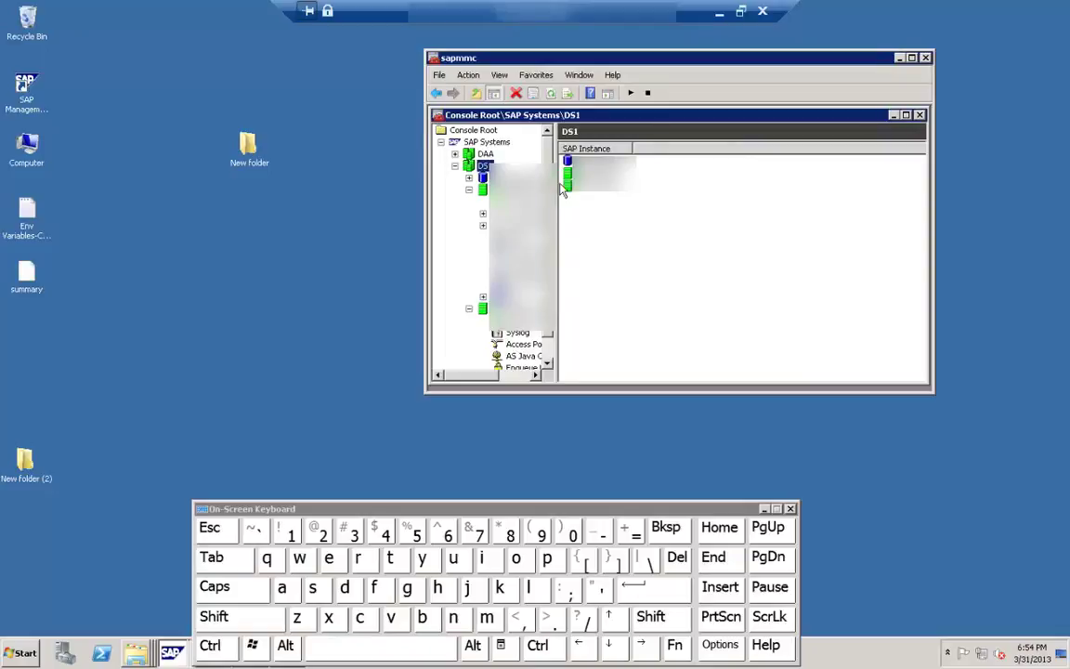
# Step: Refresh the DS1 system and check the IGS Watchdog entry in its first application instance's process list
pyautogui.click(551, 94)
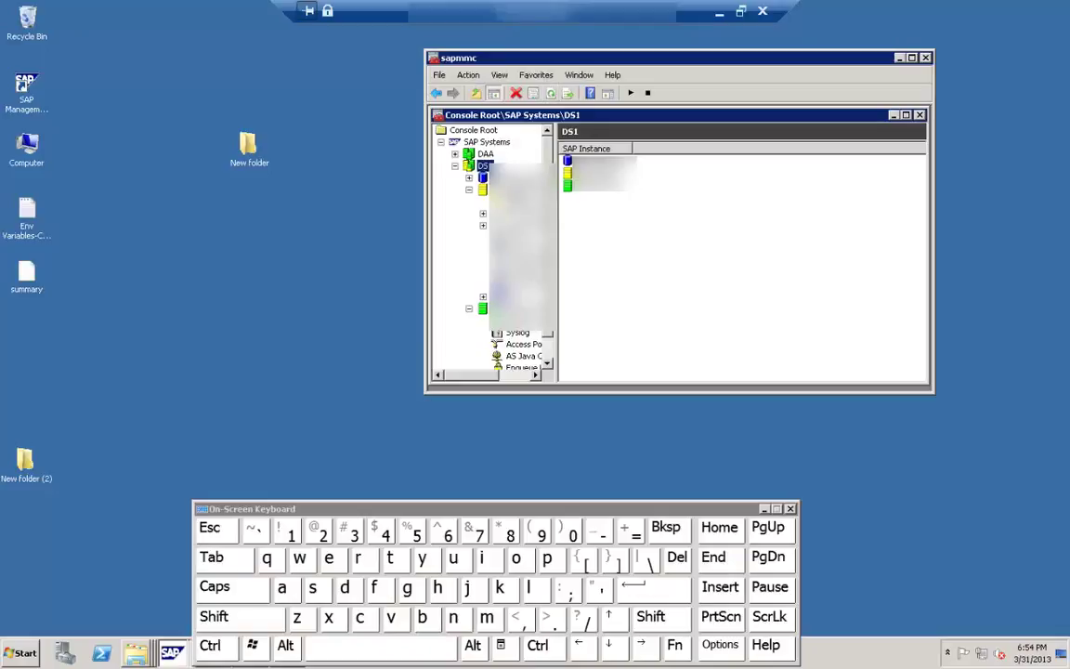
pyautogui.press('Down')
pyautogui.press('Down')
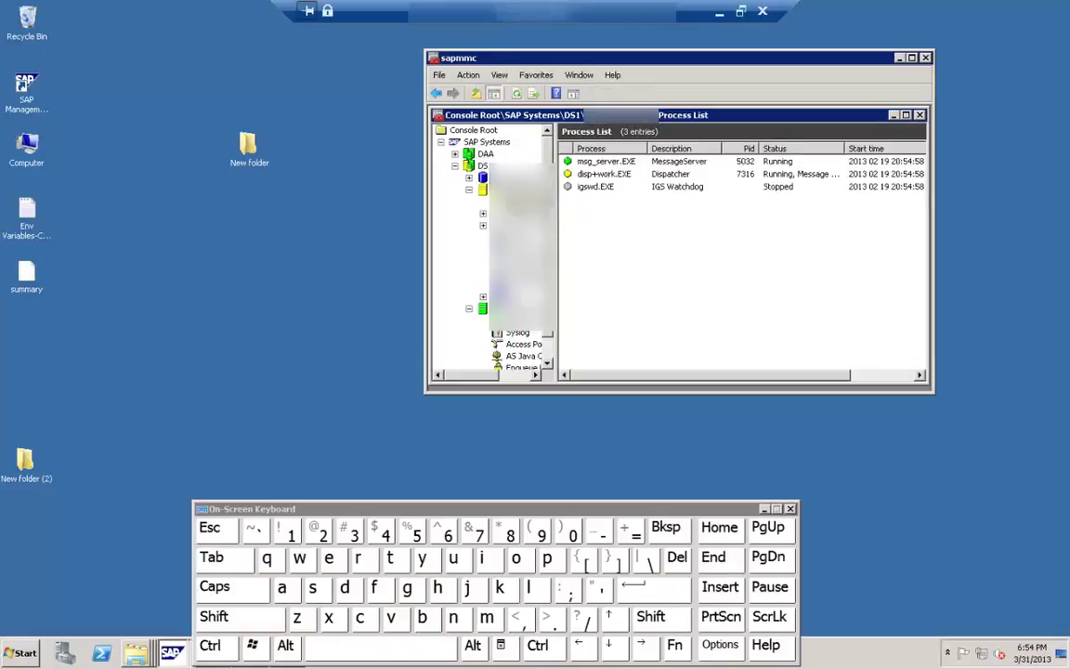
pyautogui.click(580, 191)
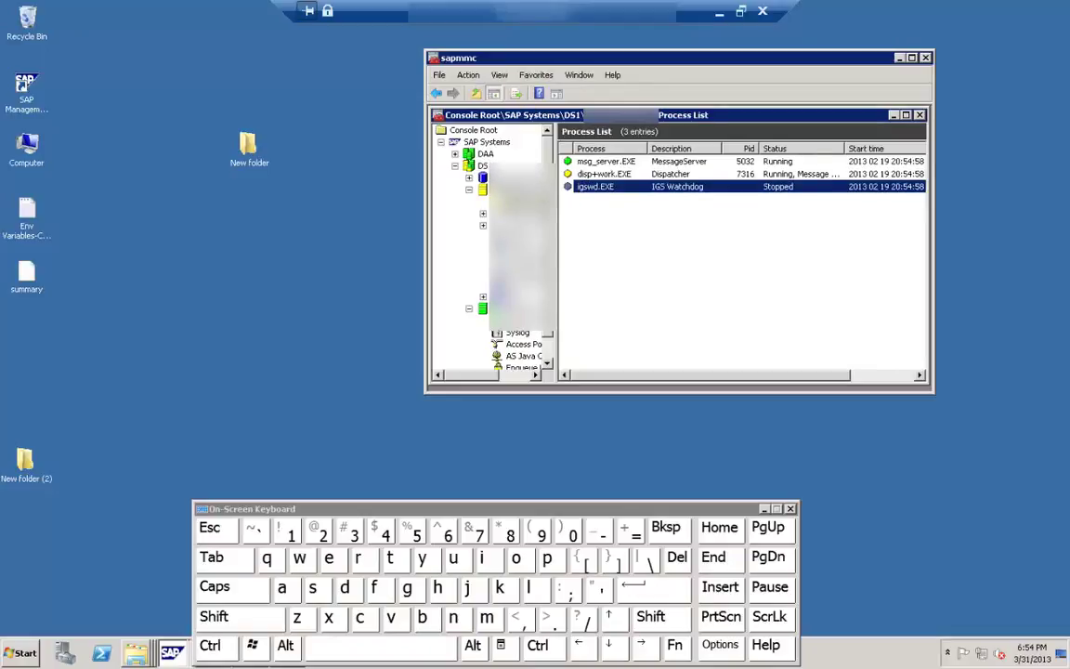
# Step: Refresh the instance's process list repeatedly to monitor the shutdown of its processes
pyautogui.rightClick(582, 238)
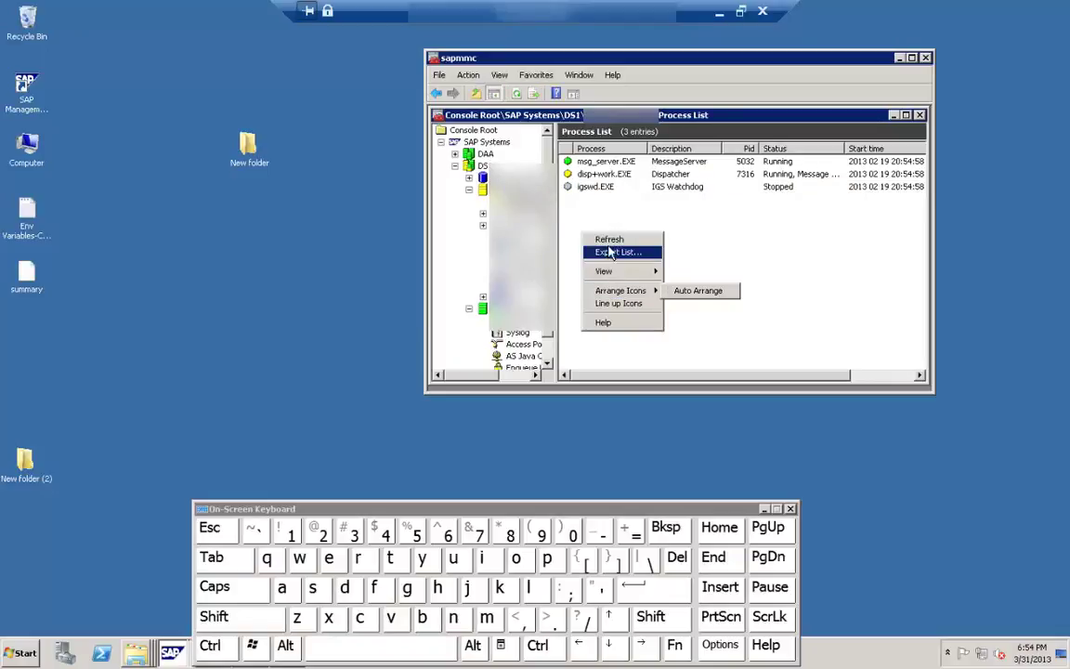
pyautogui.click(609, 239)
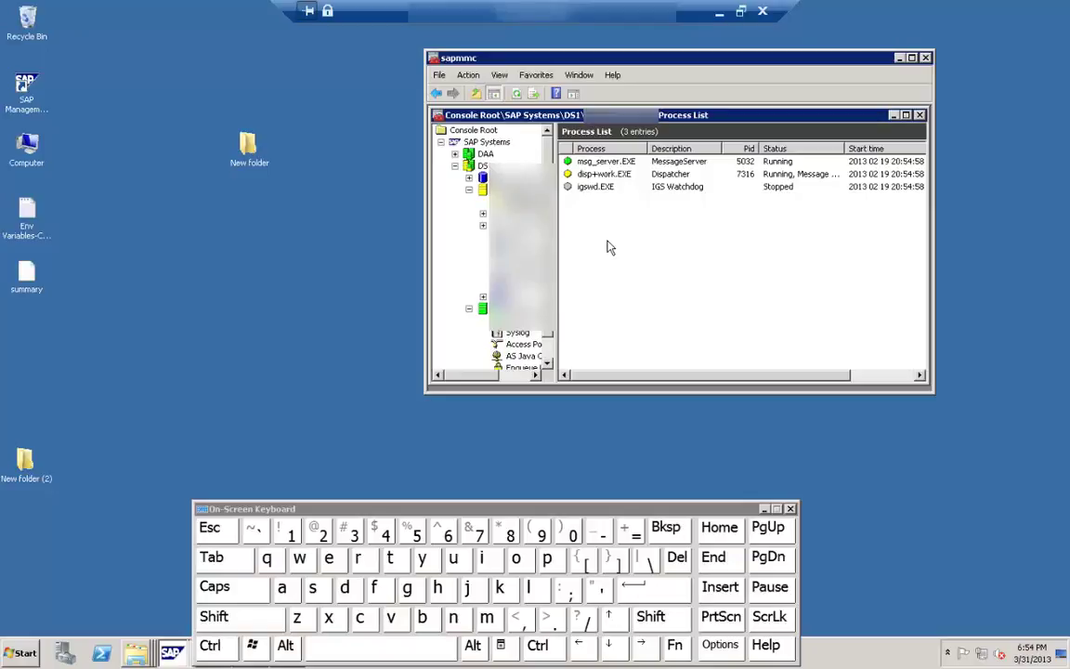
pyautogui.rightClick(609, 247)
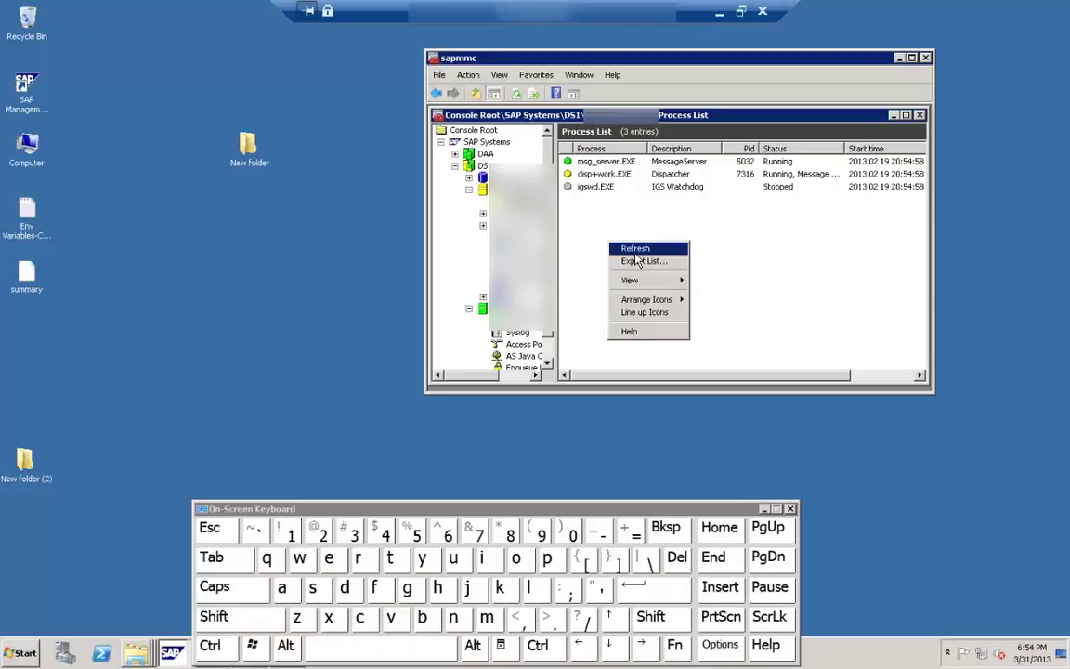
pyautogui.click(632, 248)
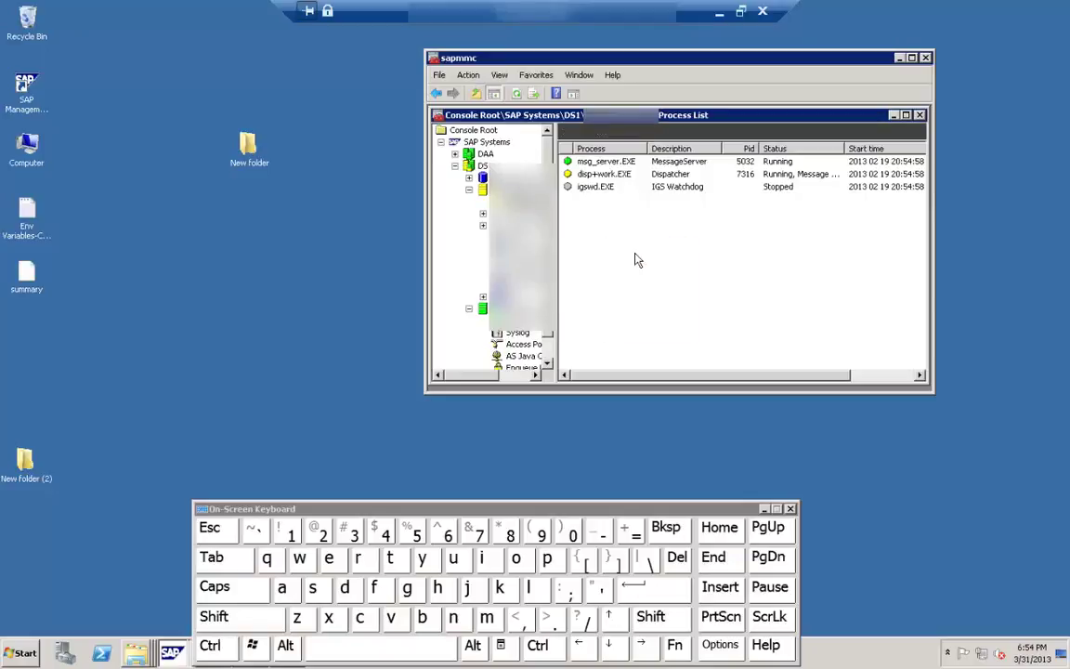
pyautogui.click(517, 94)
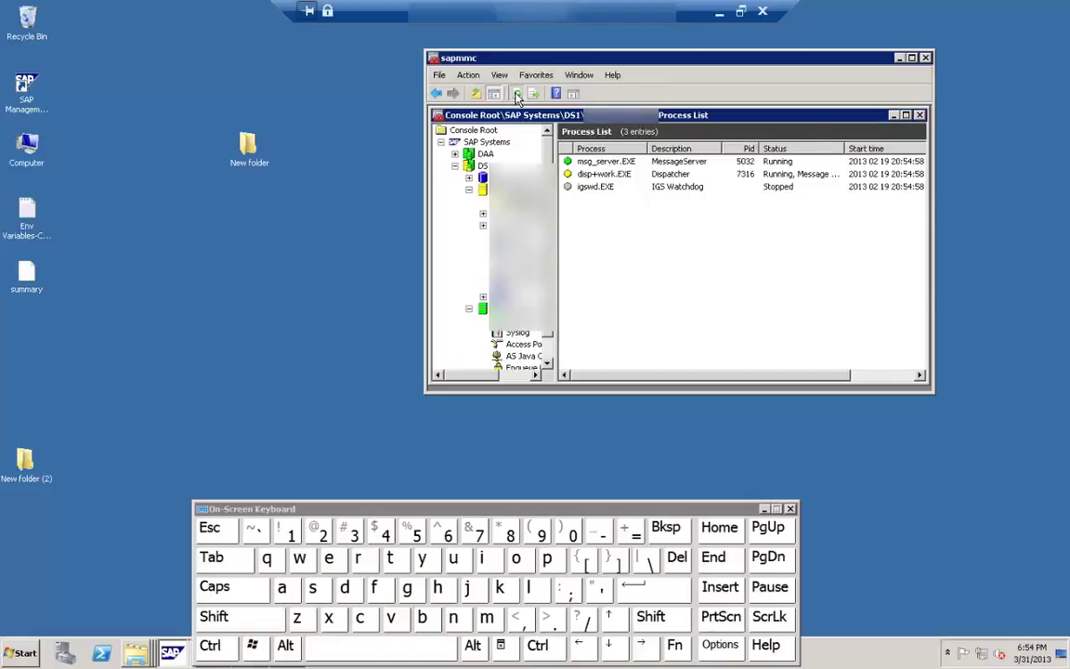
pyautogui.click(517, 94)
pyautogui.click(516, 96)
pyautogui.click(519, 97)
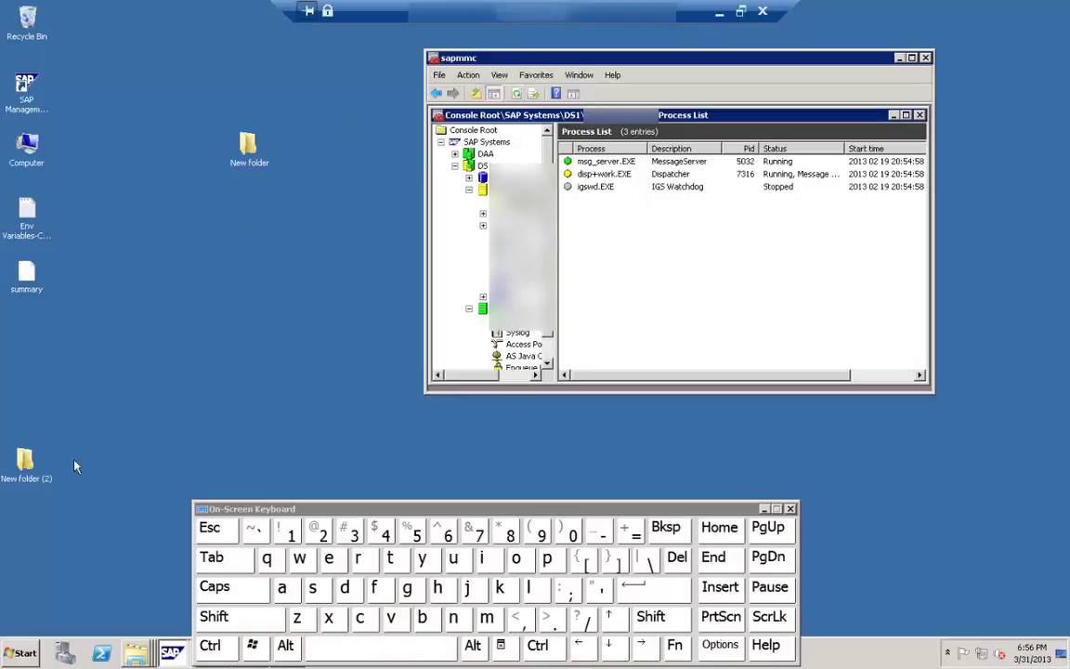
# Step: Open the work folder of the DVEBMGS00 instance at E:\usr\sap\DS1\DVEBMGS00\work in Windows Explorer
pyautogui.click(19, 656)
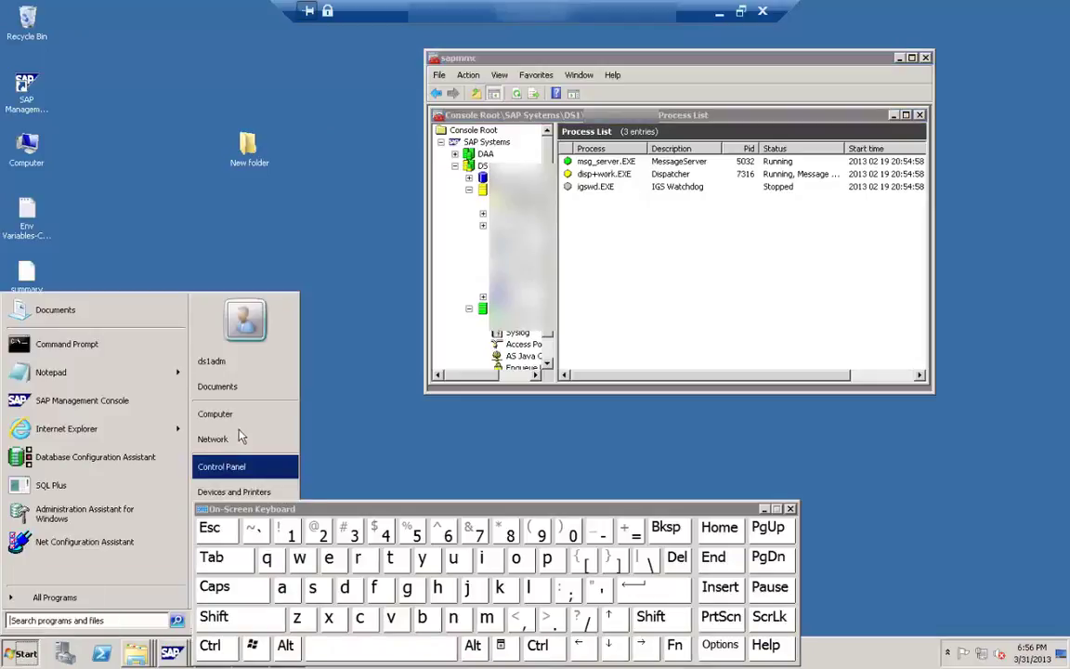
pyautogui.click(232, 418)
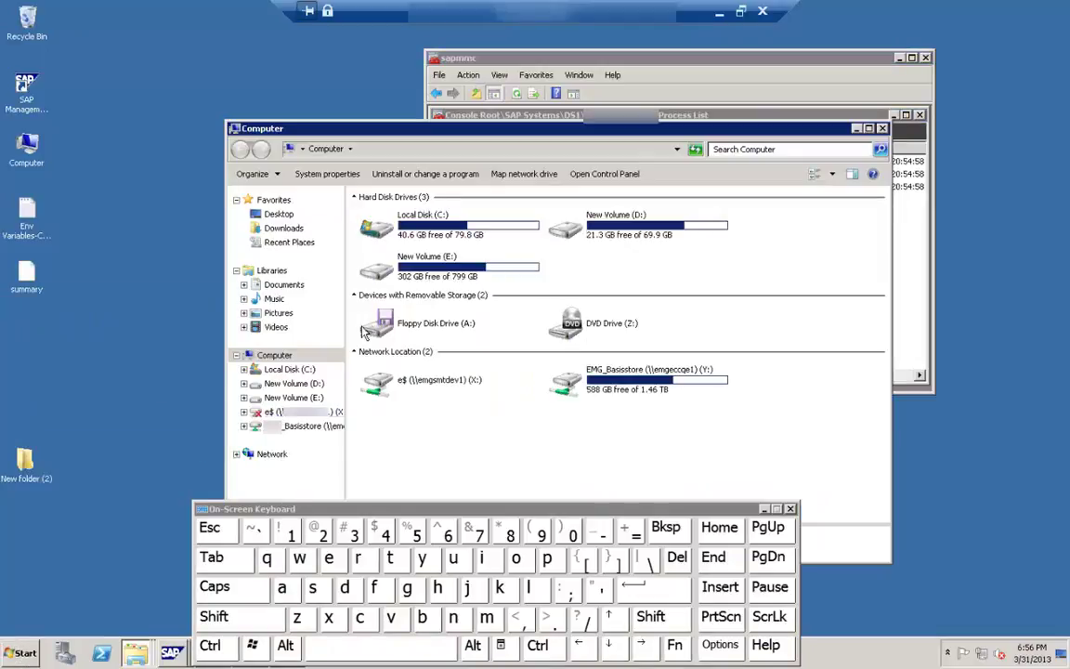
pyautogui.doubleClick(428, 263)
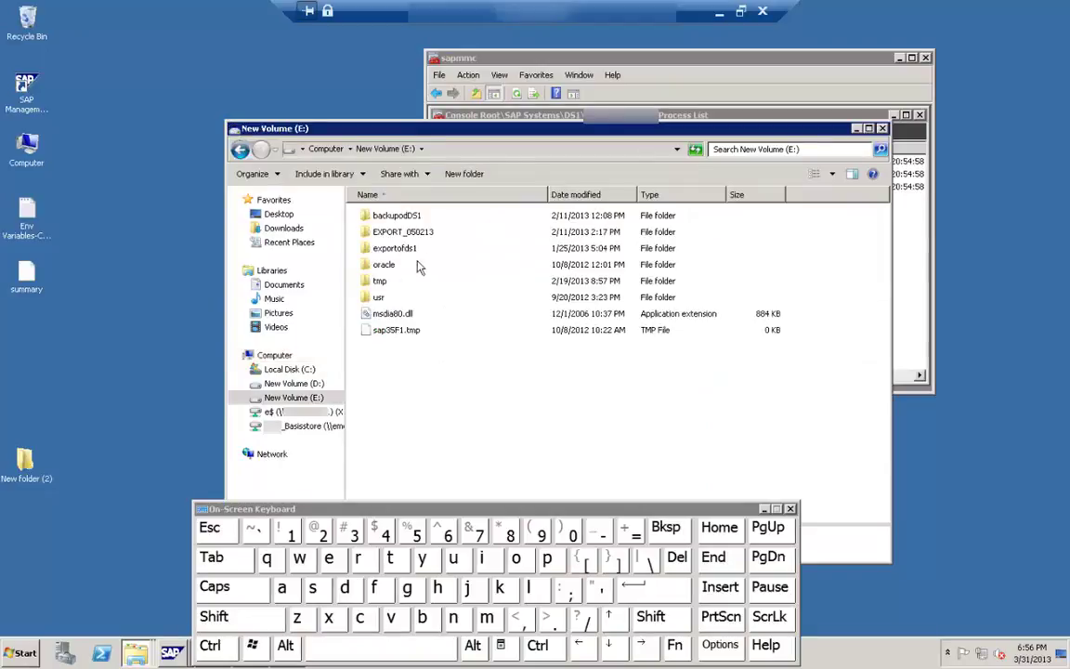
pyautogui.doubleClick(378, 298)
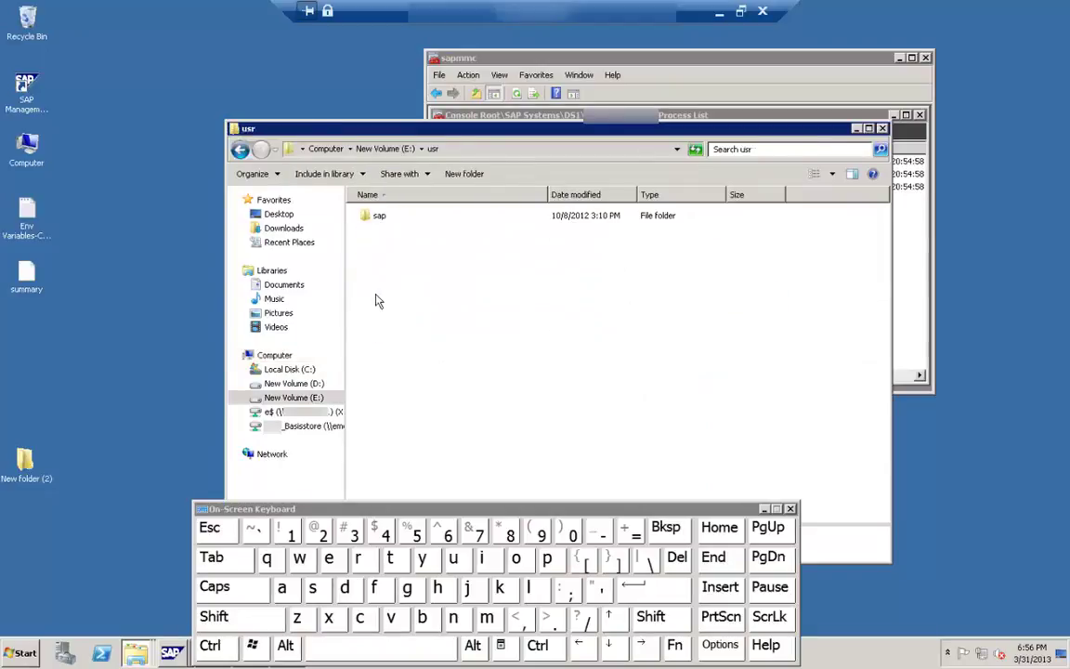
pyautogui.doubleClick(387, 219)
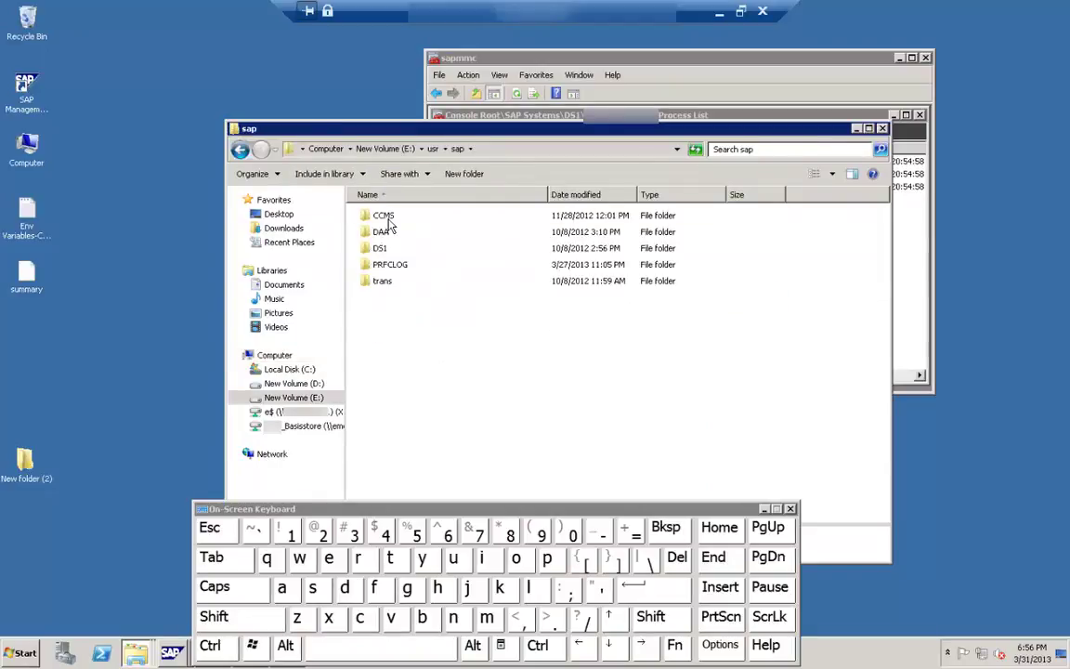
pyautogui.doubleClick(388, 250)
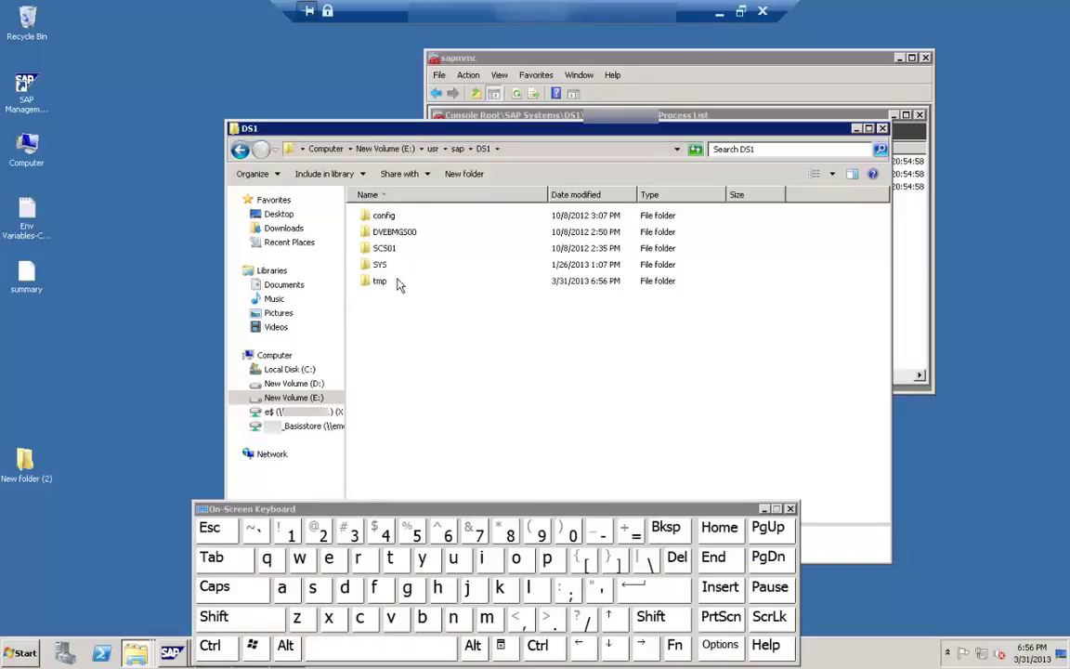
pyautogui.doubleClick(390, 232)
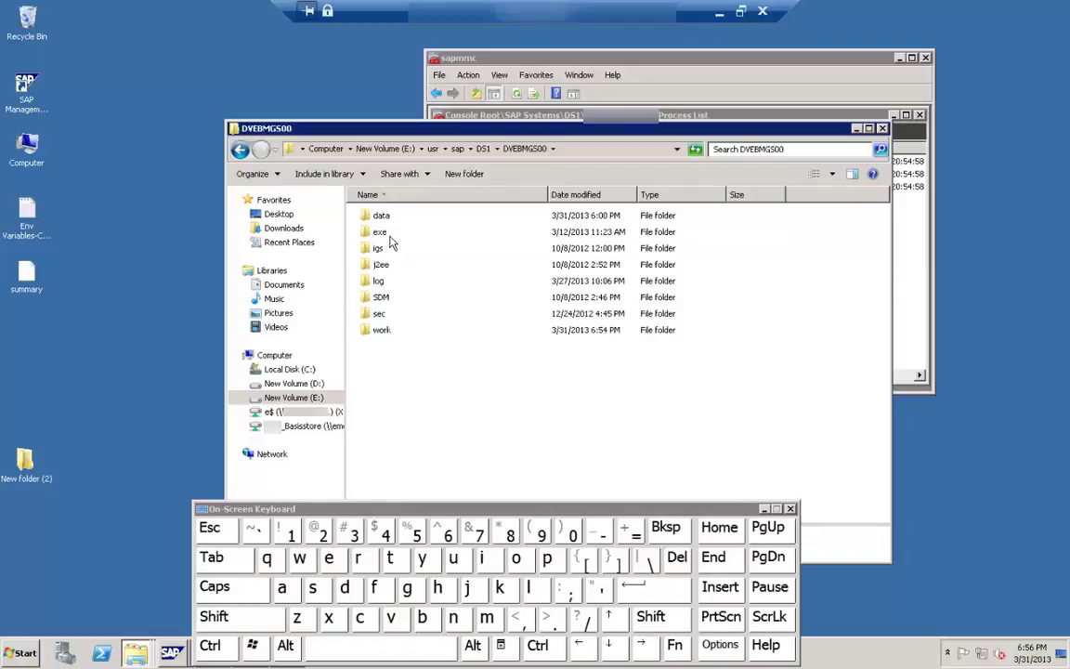
pyautogui.doubleClick(382, 331)
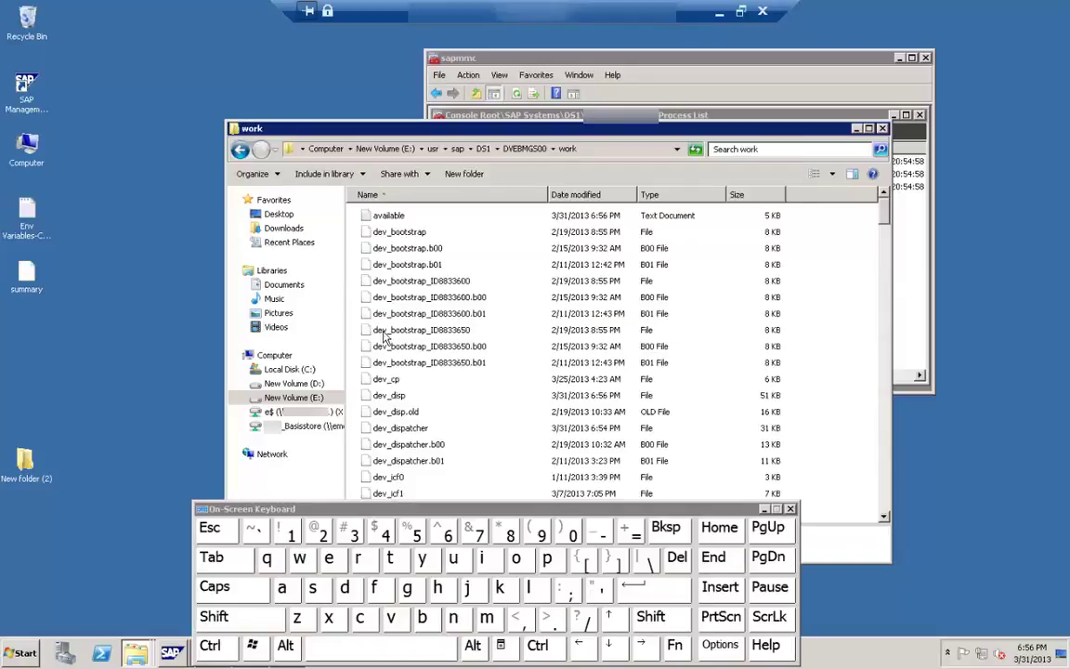
# Step: Look through the trace files in the work folder, including dev_bootstrap and dev_disp
pyautogui.click(416, 234)
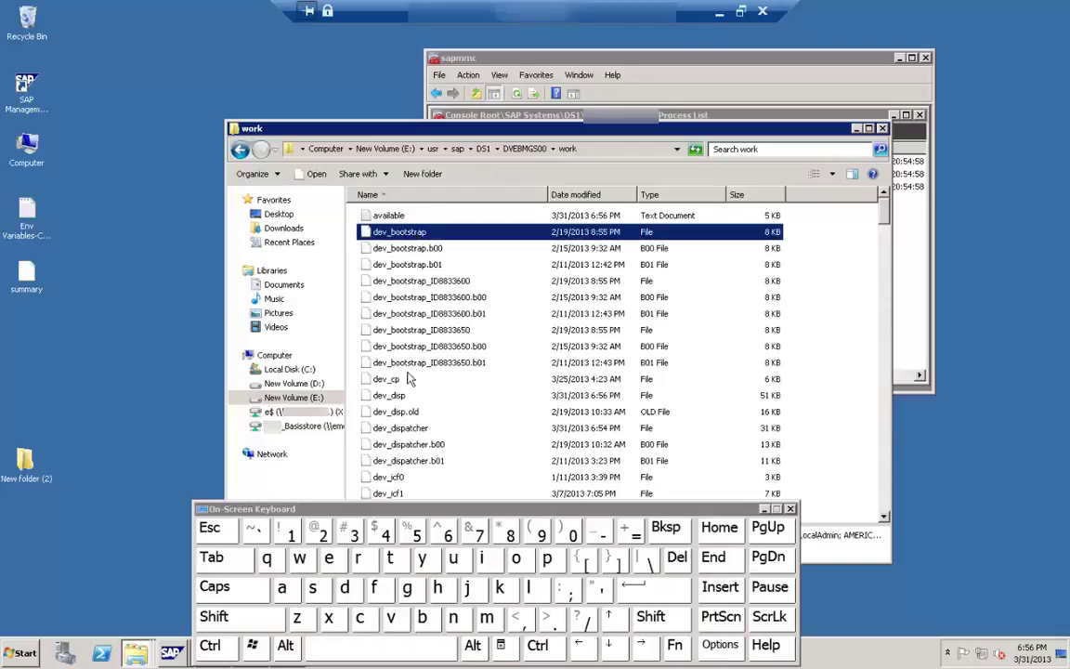
pyautogui.click(390, 395)
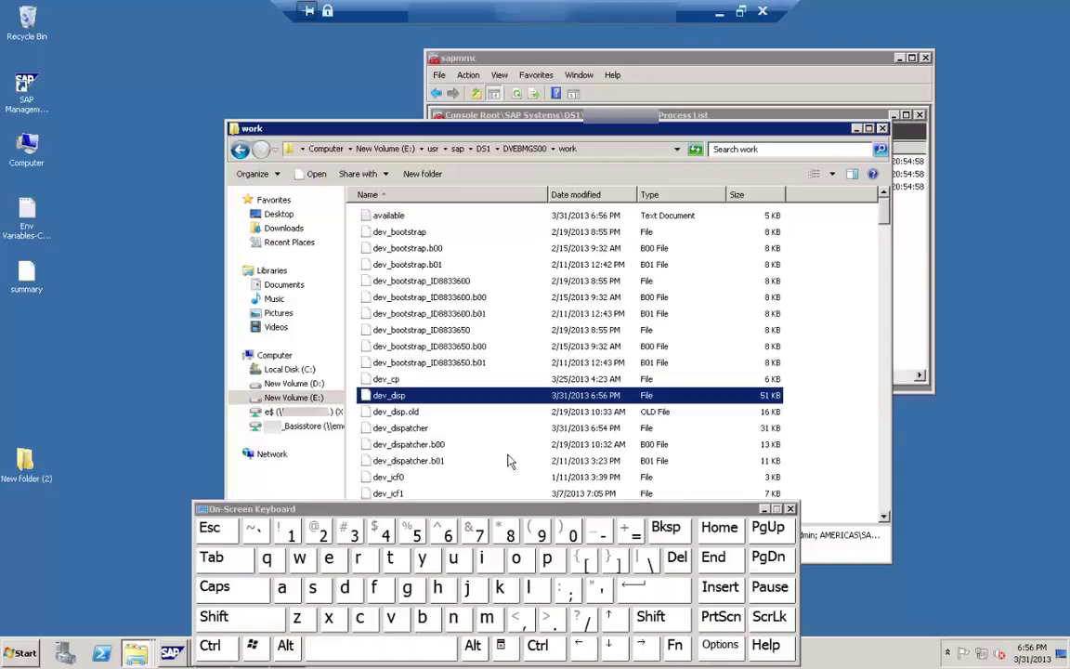
pyautogui.click(883, 517)
pyautogui.click(884, 518)
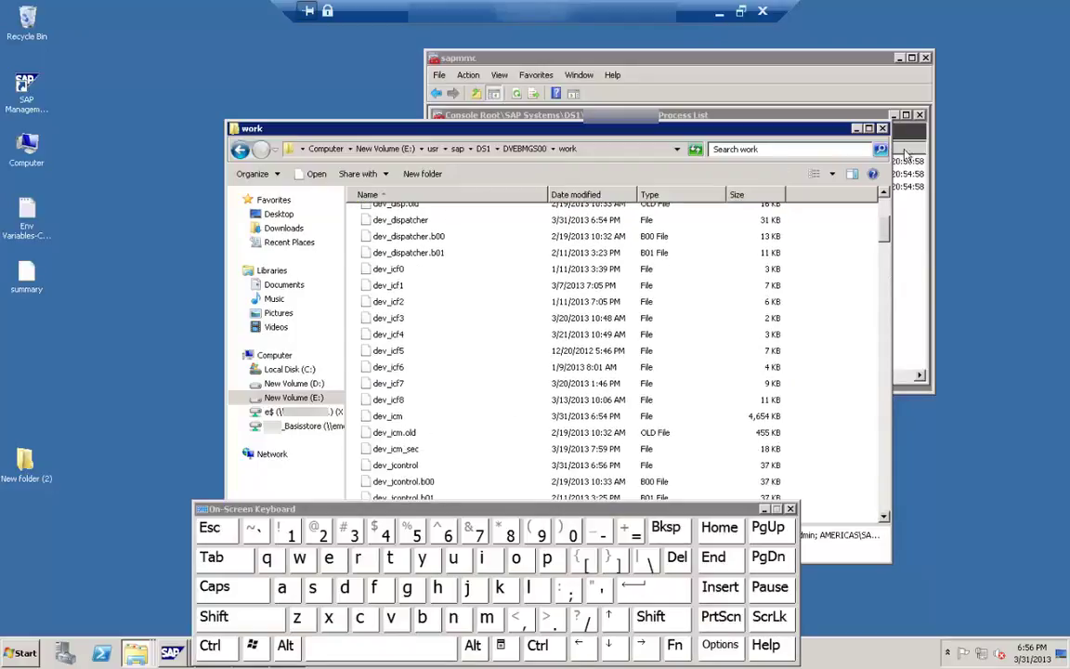
pyautogui.moveTo(885, 212); pyautogui.dragTo(795, 84)
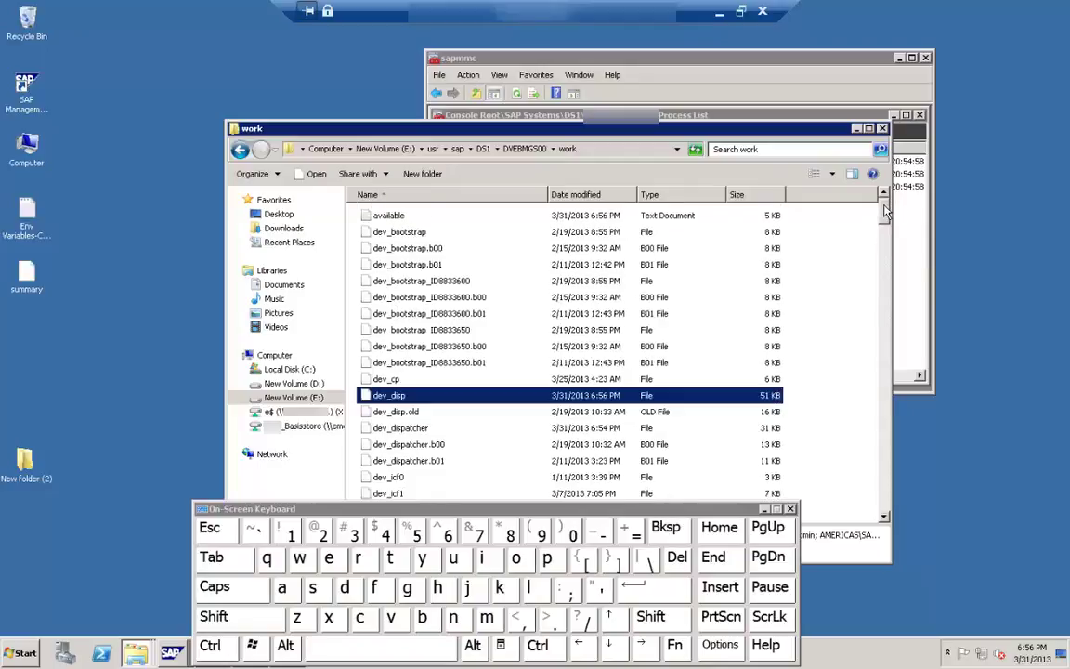
# Step: Switch back to the SAP Management Console and start the DS1 system with a start timeout of 300 seconds
pyautogui.click(797, 82)
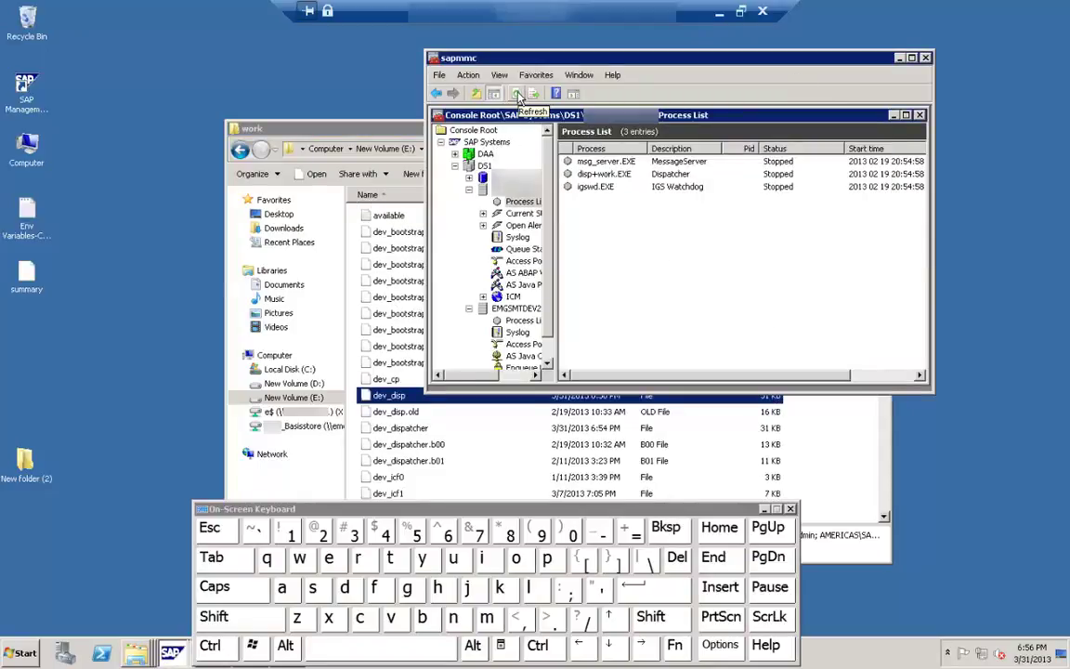
pyautogui.click(456, 166)
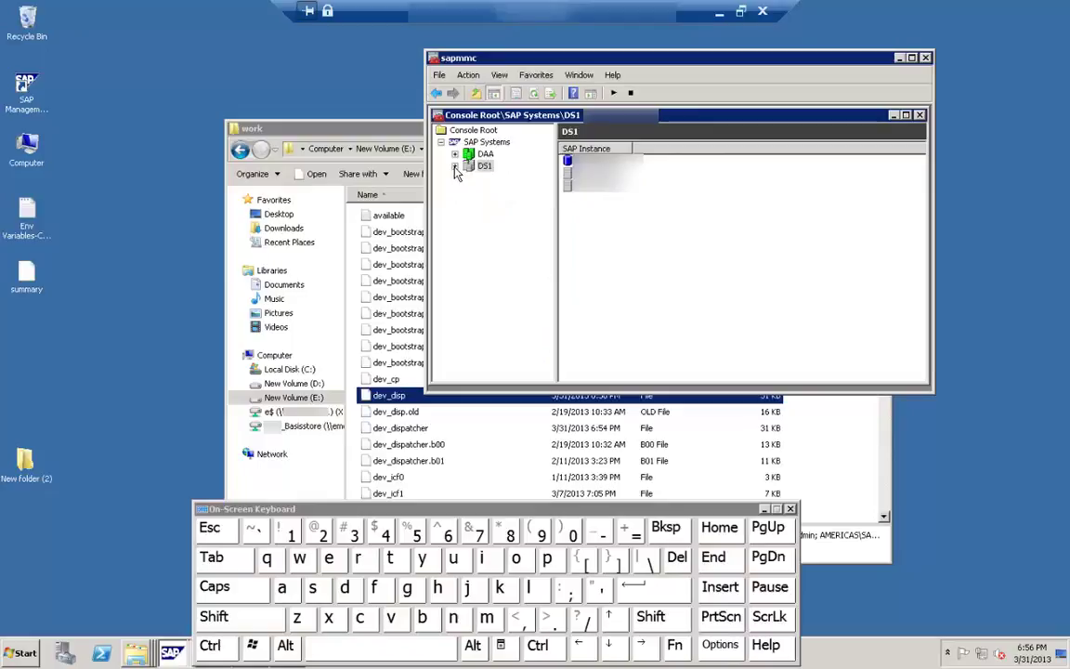
pyautogui.click(481, 167)
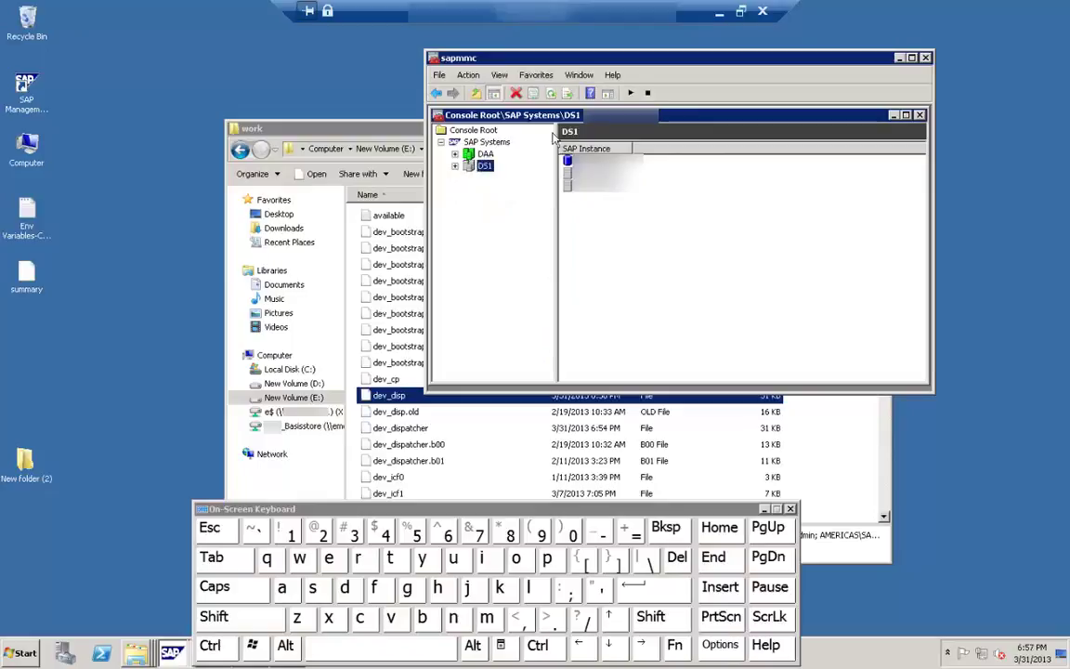
pyautogui.click(633, 95)
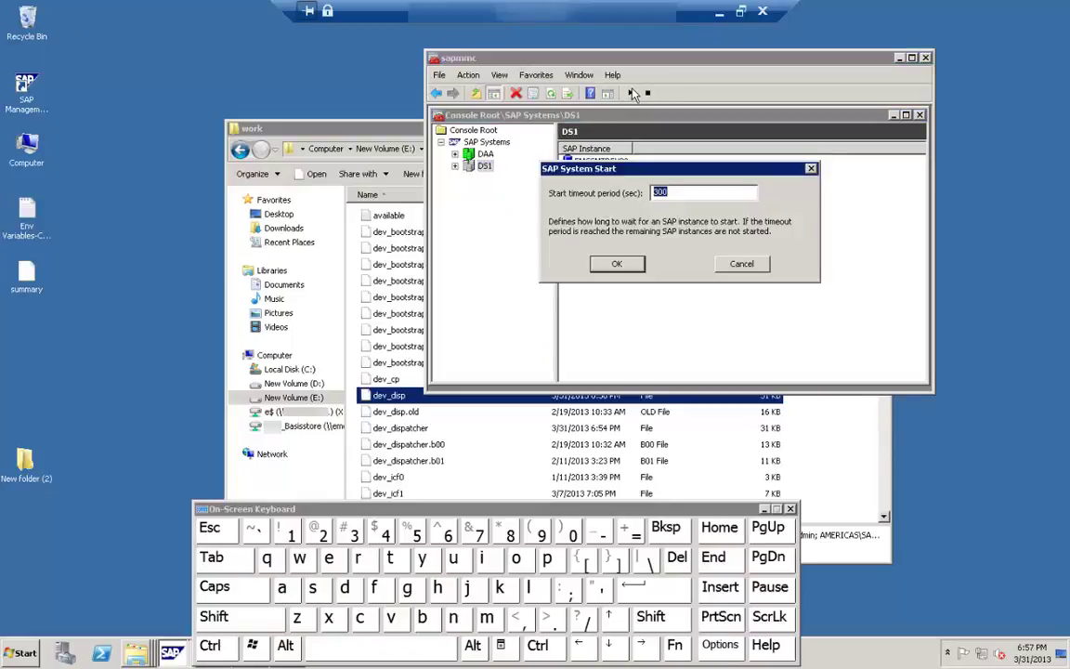
pyautogui.click(615, 267)
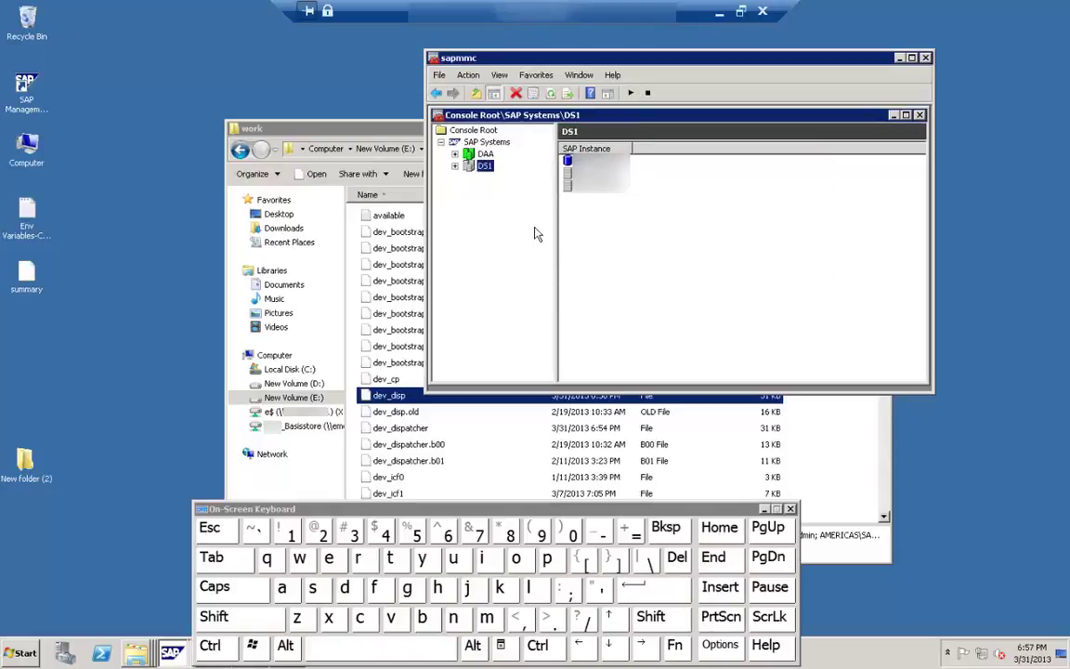
# Step: Refresh the DS1 system and view the process list of its first application instance to check the startup
pyautogui.click(551, 94)
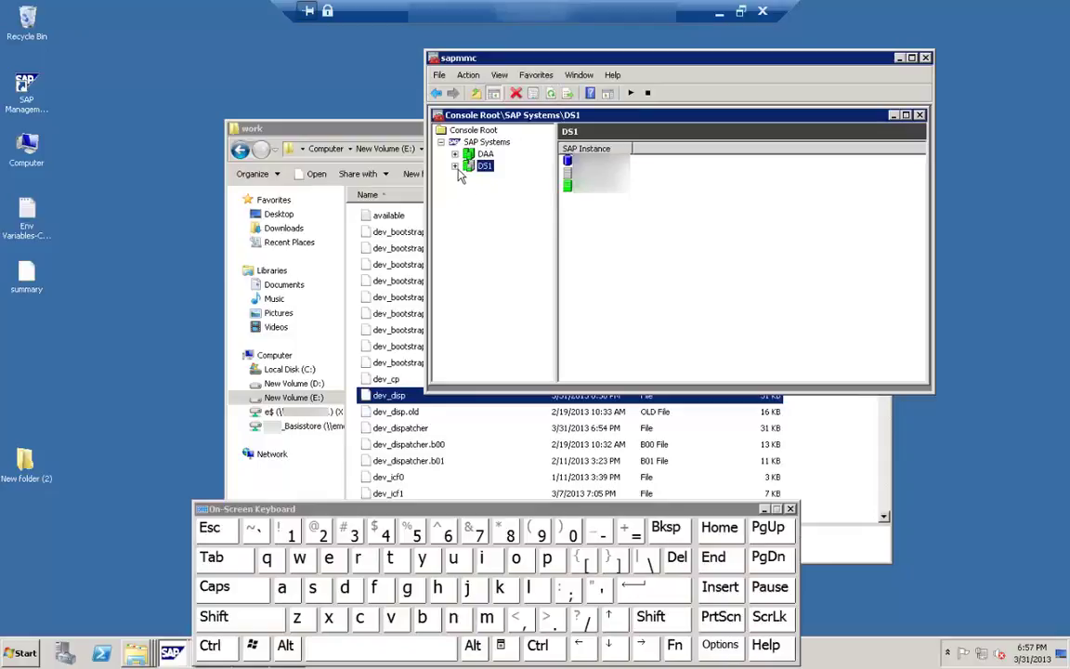
pyautogui.click(456, 167)
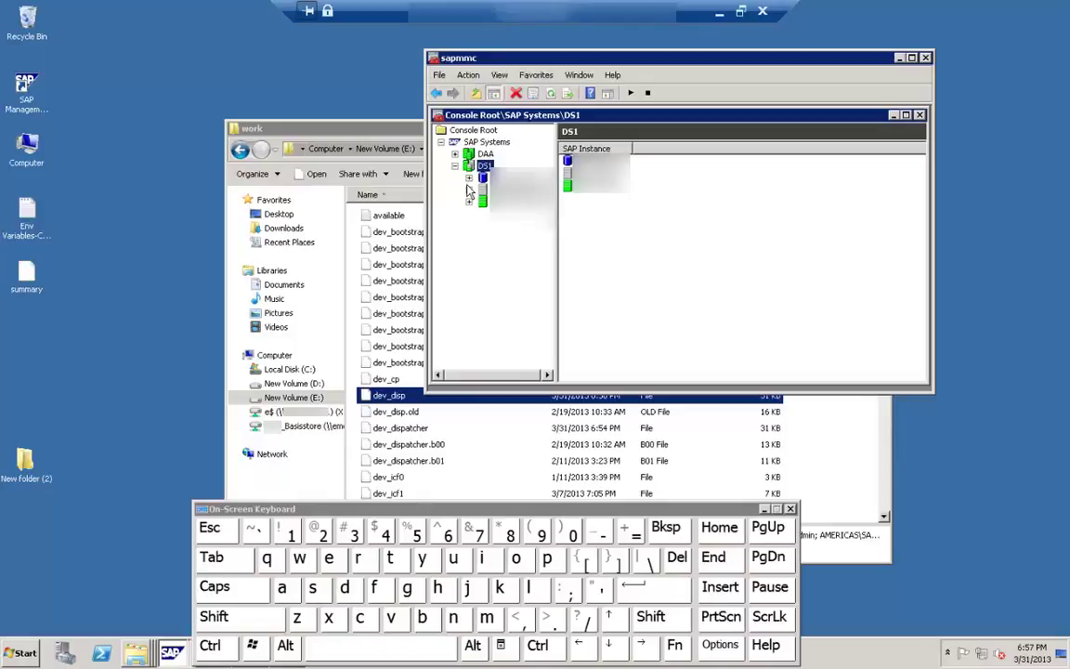
pyautogui.click(469, 190)
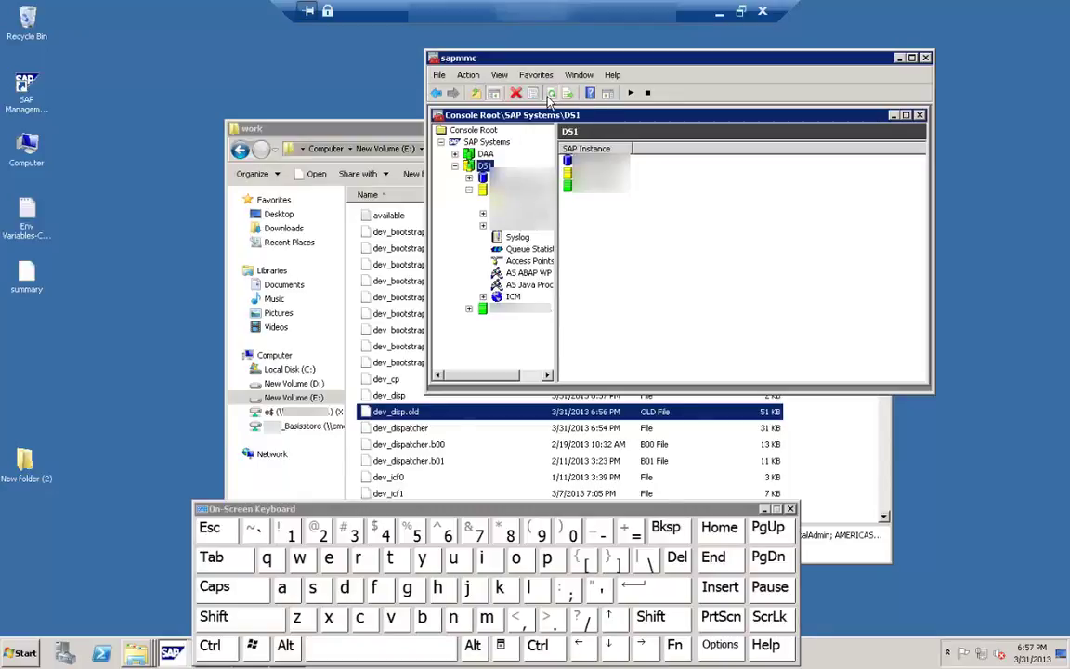
pyautogui.click(516, 190)
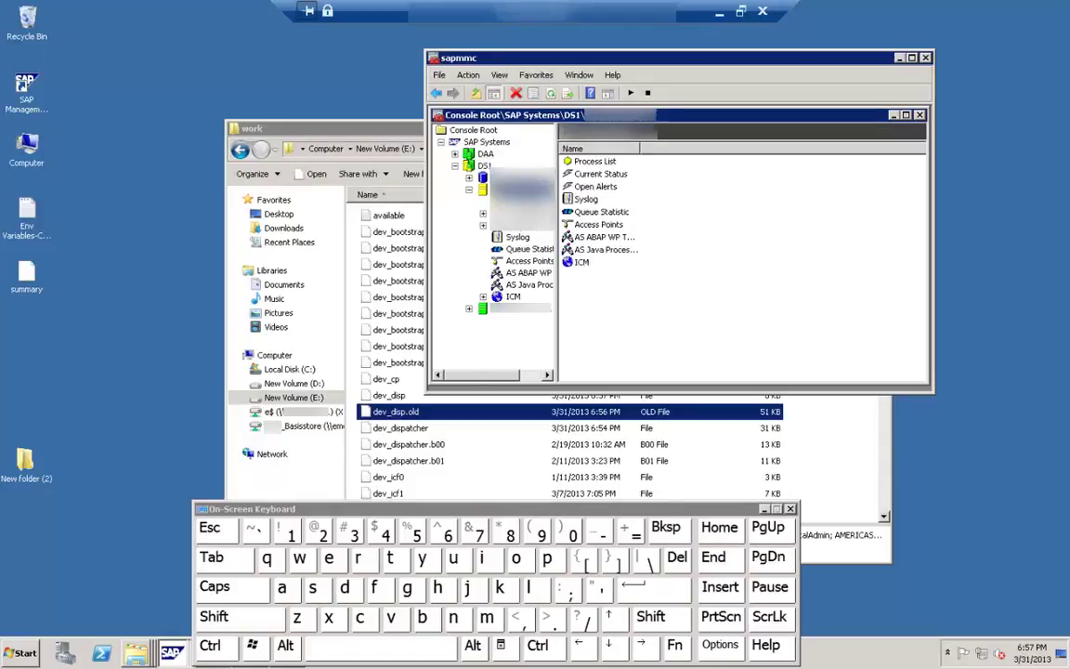
pyautogui.doubleClick(595, 161)
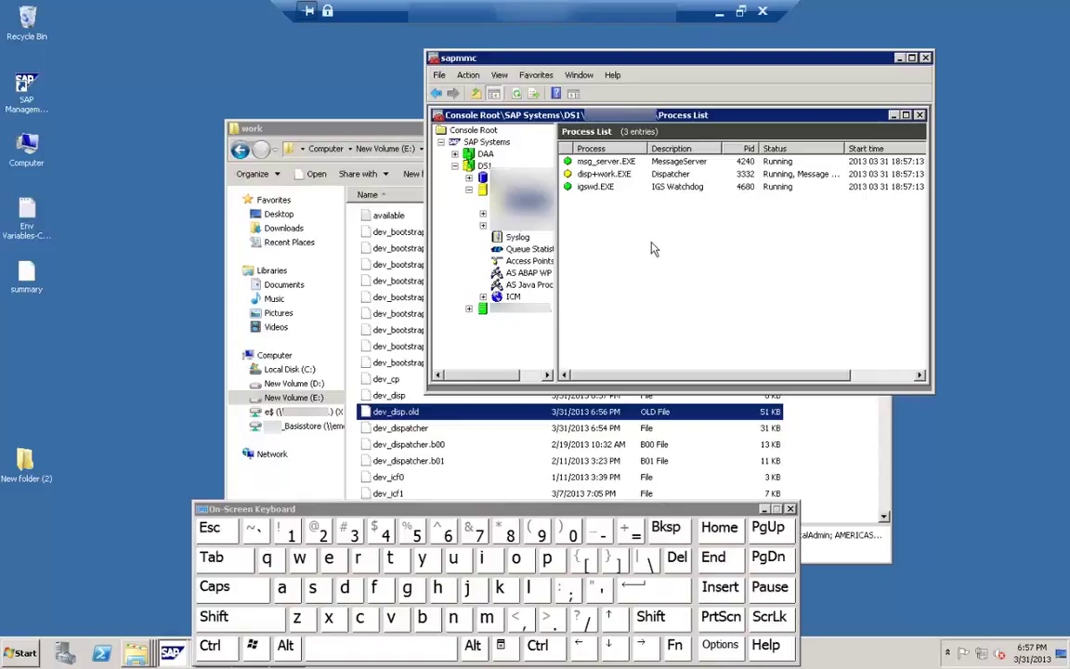
# Step: Return to the work folder window and sort its files by date modified, newest first
pyautogui.click(349, 129)
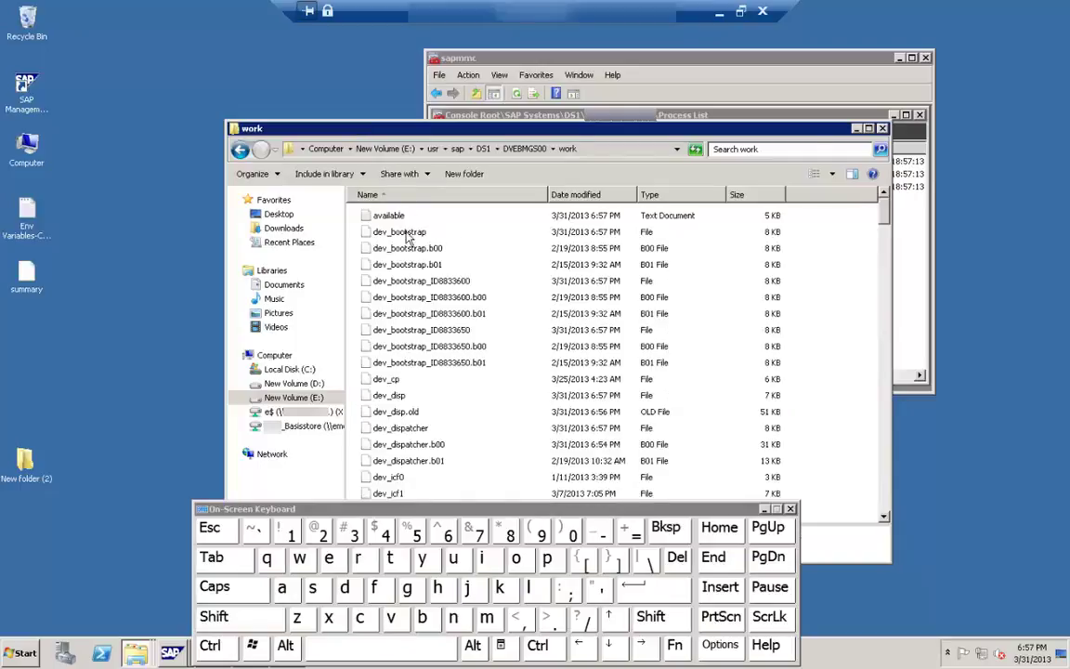
pyautogui.click(584, 198)
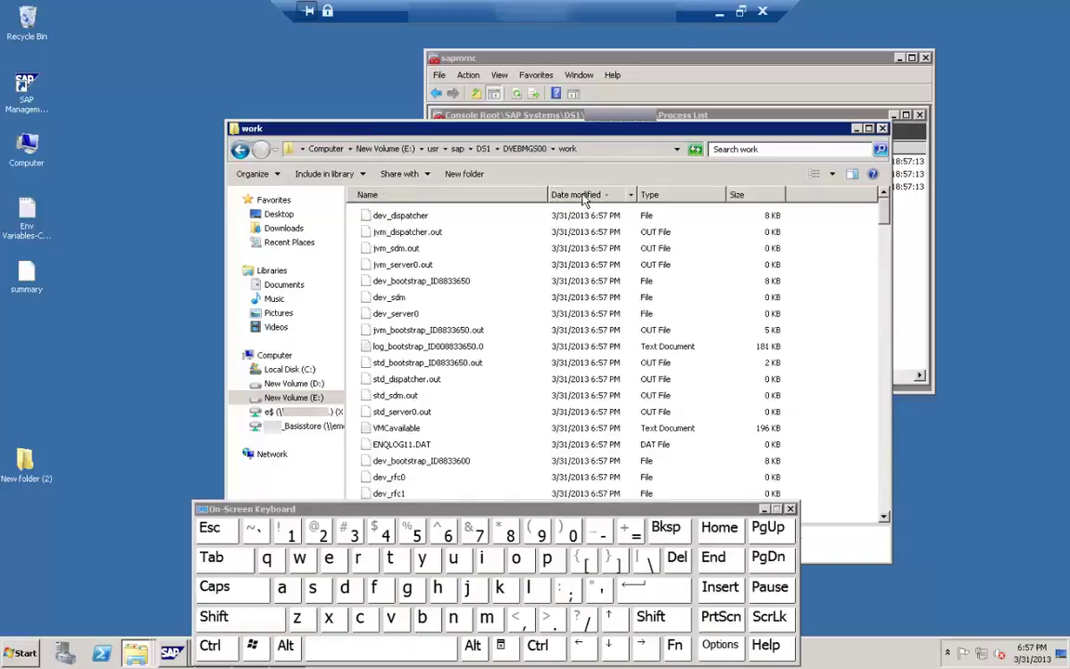
pyautogui.click(584, 198)
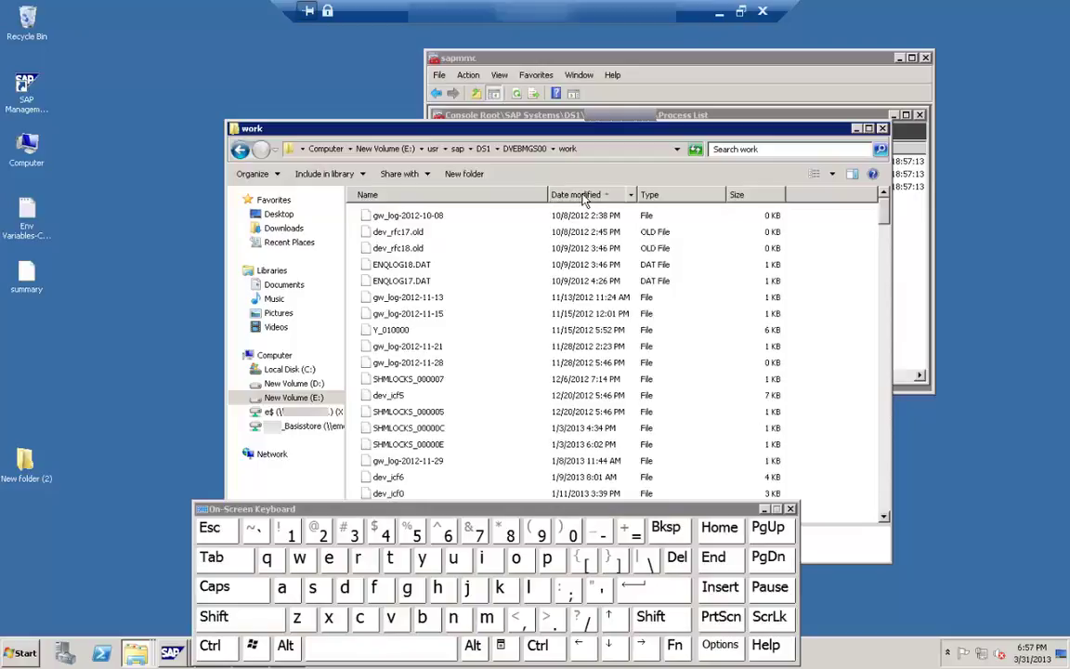
pyautogui.click(584, 198)
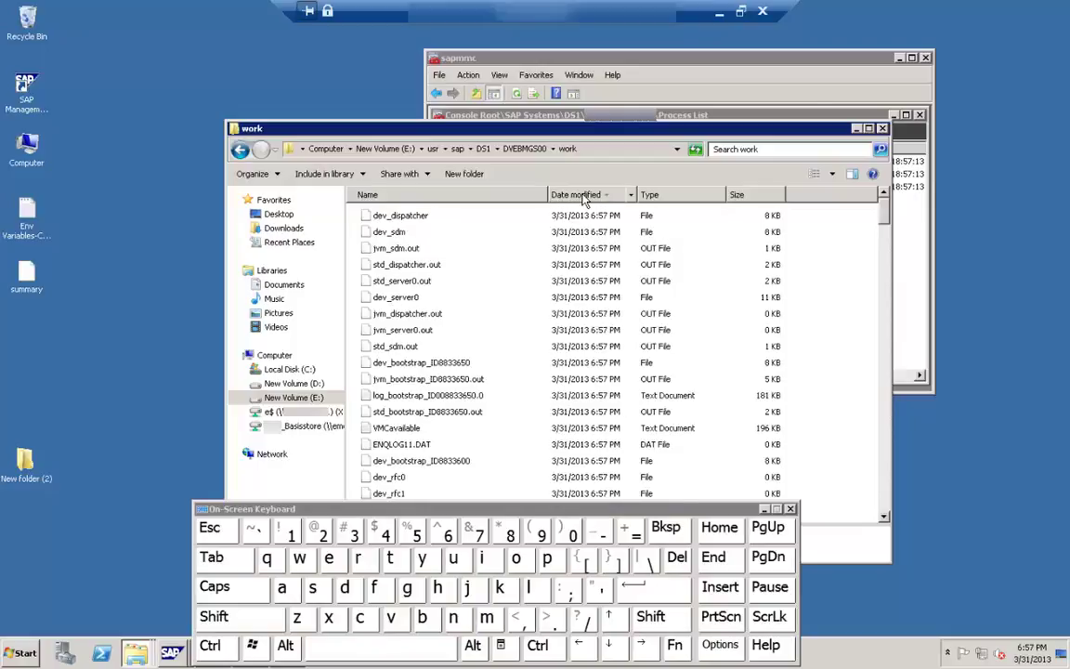
# Step: Open the dev_dispatcher trace file in Notepad and maximize its window
pyautogui.click(390, 219)
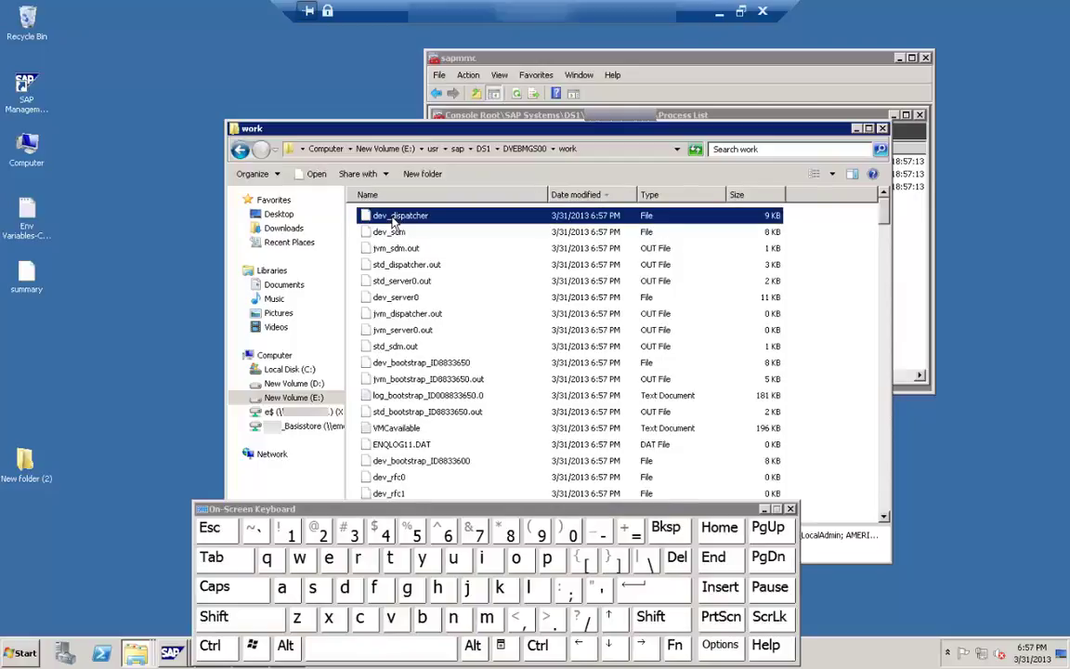
pyautogui.doubleClick(393, 220)
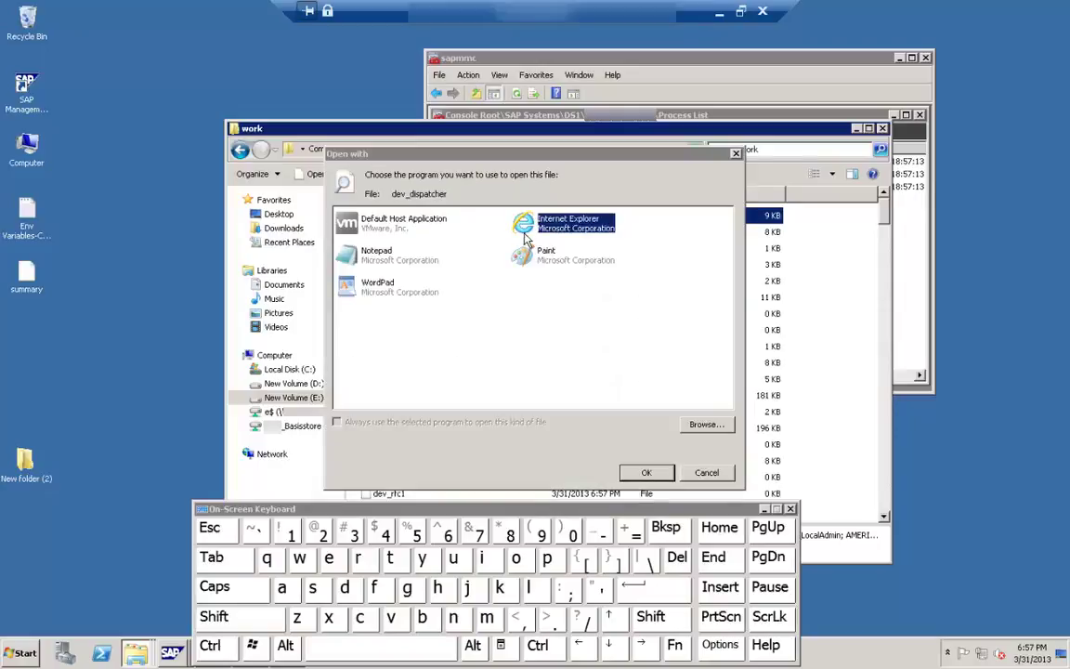
pyautogui.doubleClick(401, 264)
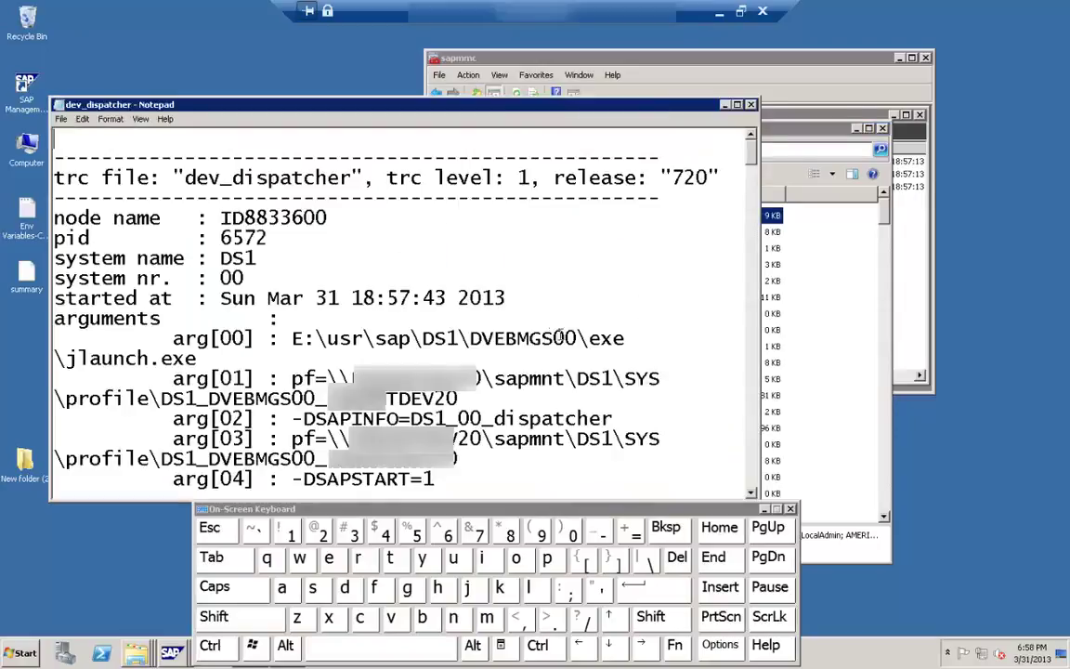
pyautogui.click(738, 106)
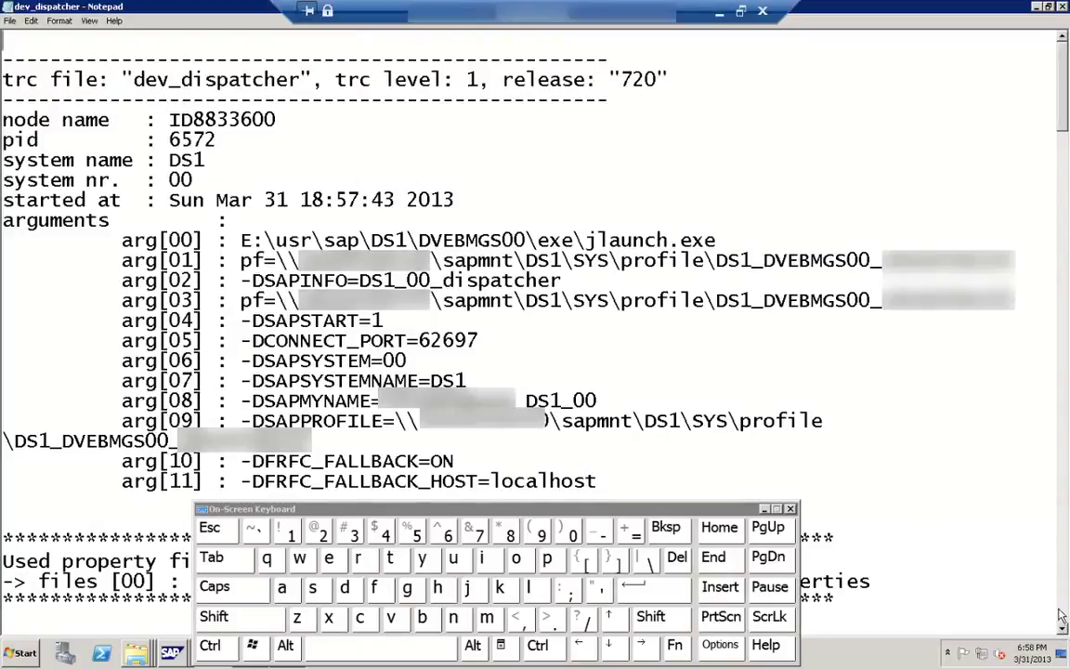
# Step: Read through the dev_dispatcher trace with the on-screen keyboard minimized, examining the JVM arguments and startup entries, and close the file
pyautogui.click(1061, 615)
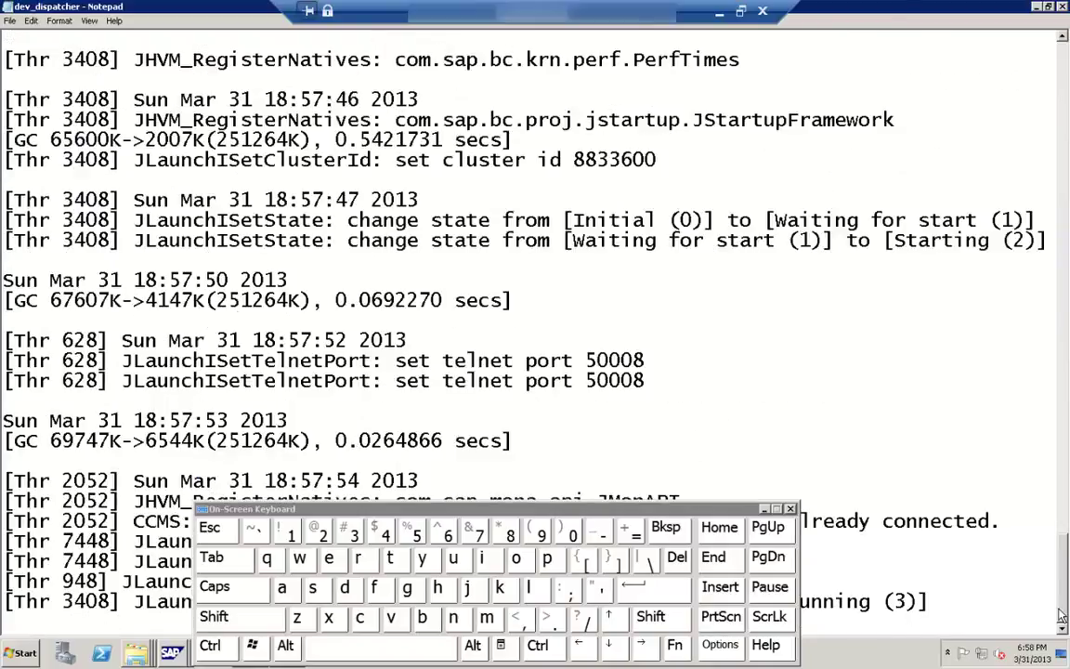
pyautogui.moveTo(1062, 615); pyautogui.dragTo(1066, 444)
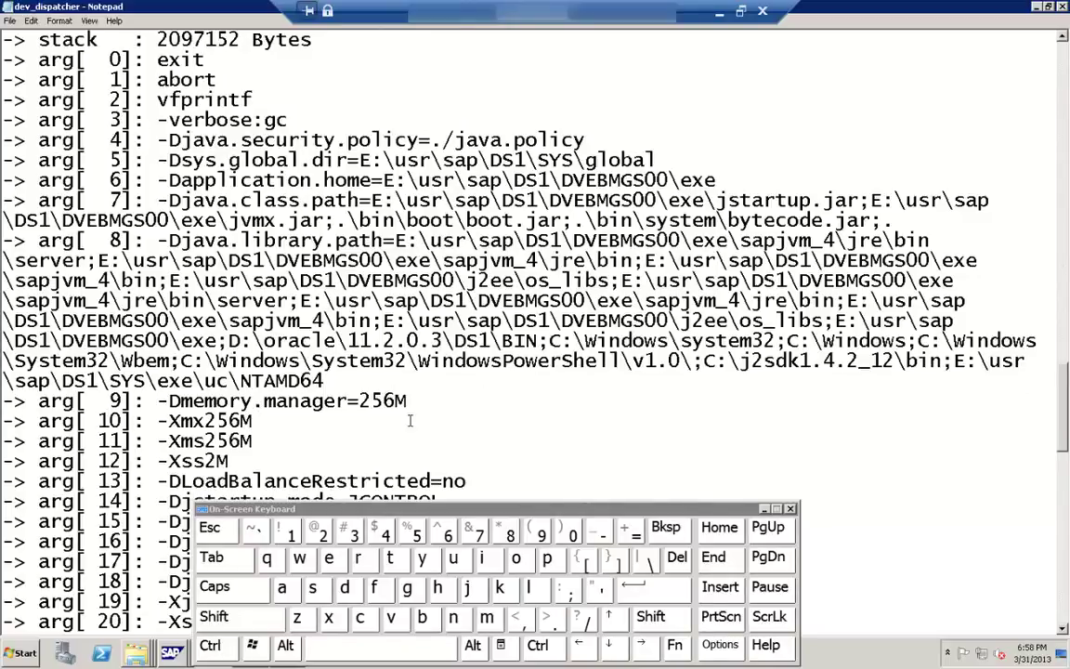
pyautogui.click(765, 510)
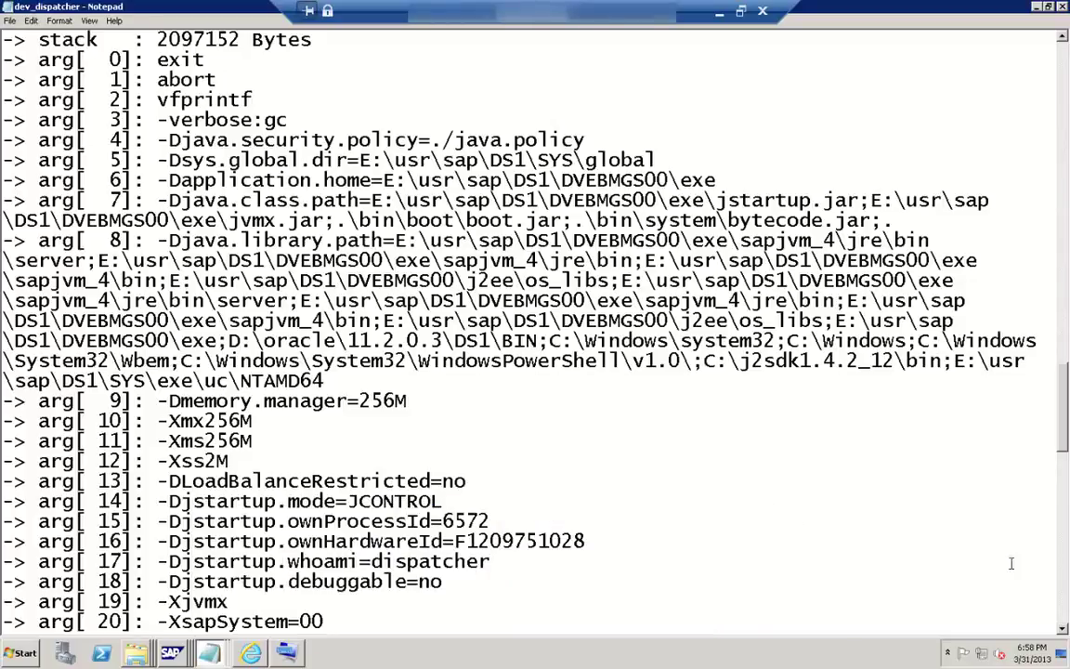
pyautogui.click(1064, 592)
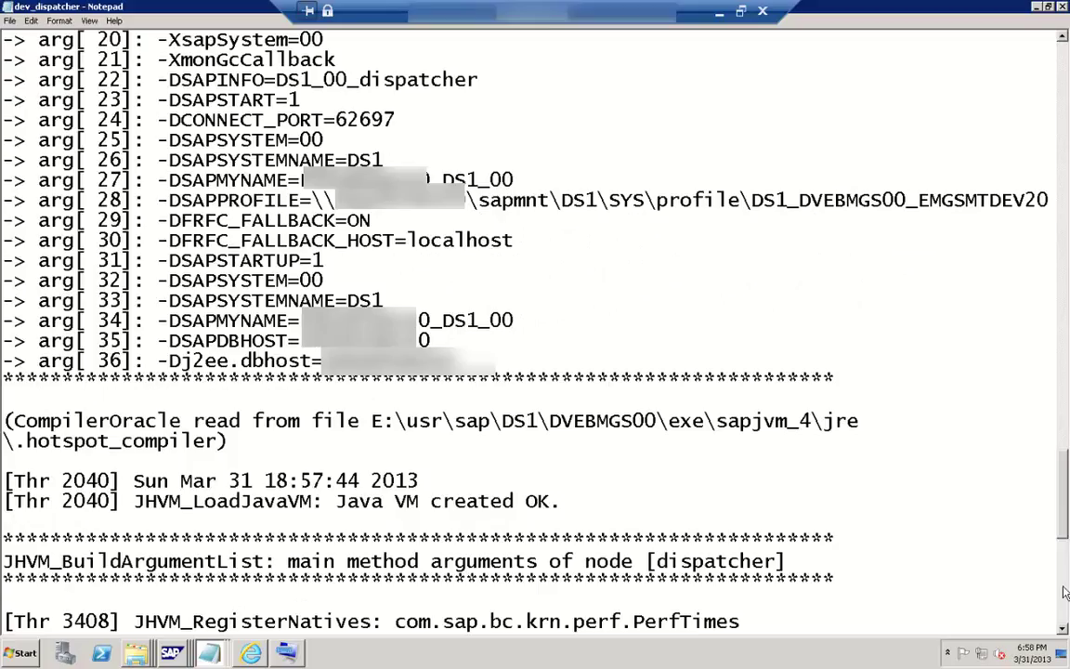
pyautogui.doubleClick(245, 240)
pyautogui.click(242, 241)
pyautogui.click(1062, 6)
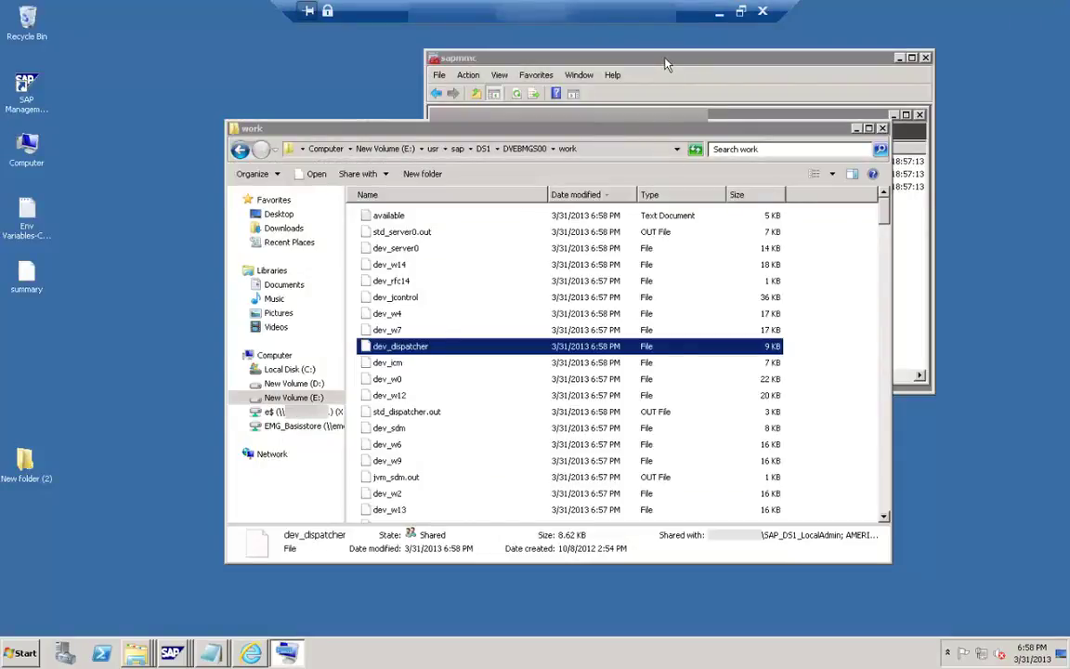
# Step: Review the newest trace files in the work folder by selecting dev_w7, dev_w4, dev_jcontrol, dev_rfc14, dev_server0 and std_server0.out in turn
pyautogui.click(389, 334)
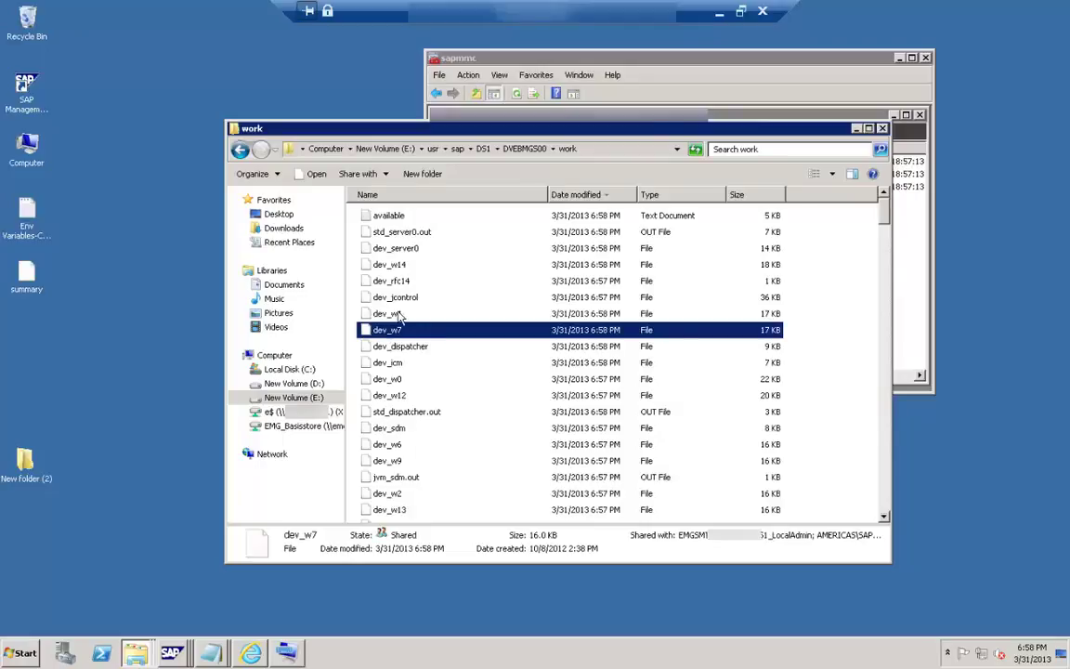
pyautogui.click(399, 317)
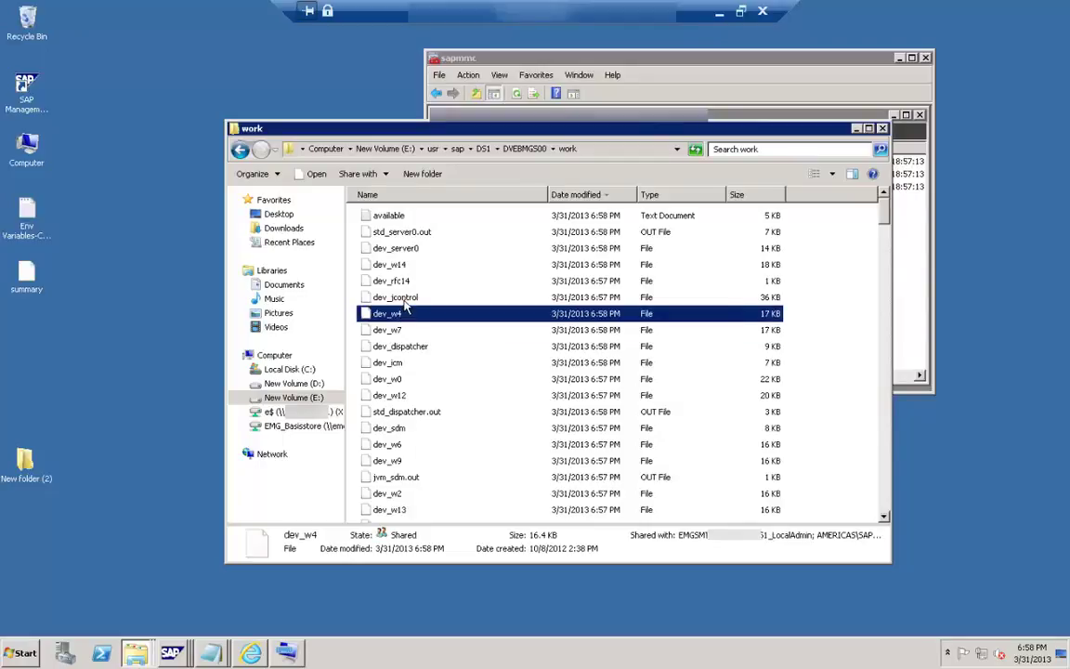
pyautogui.click(405, 299)
pyautogui.click(398, 284)
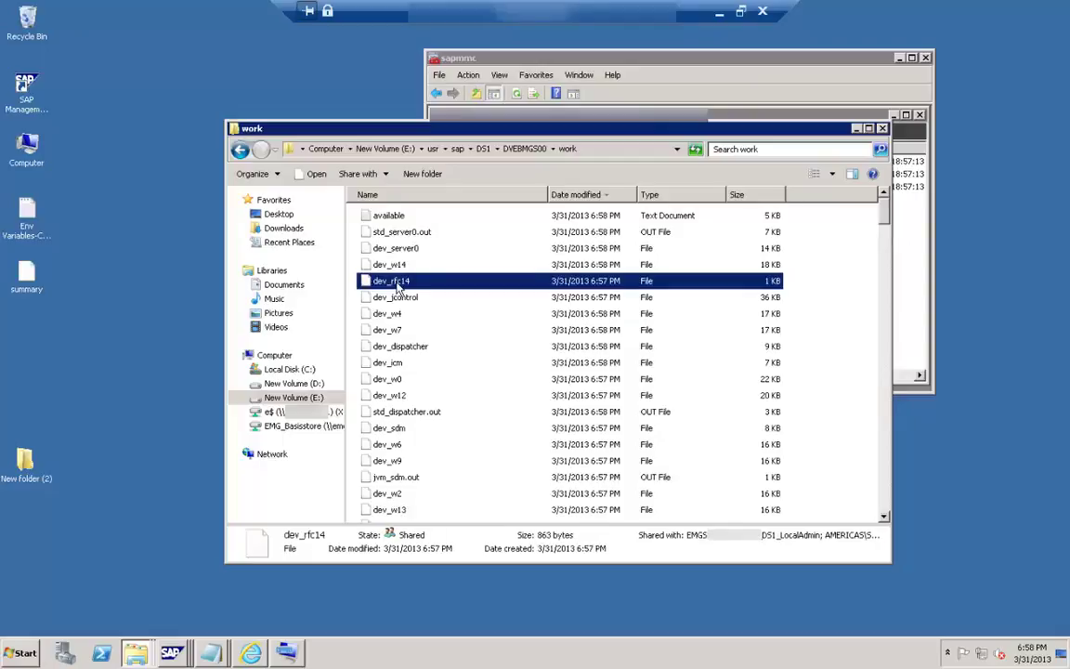
pyautogui.click(401, 253)
pyautogui.click(402, 251)
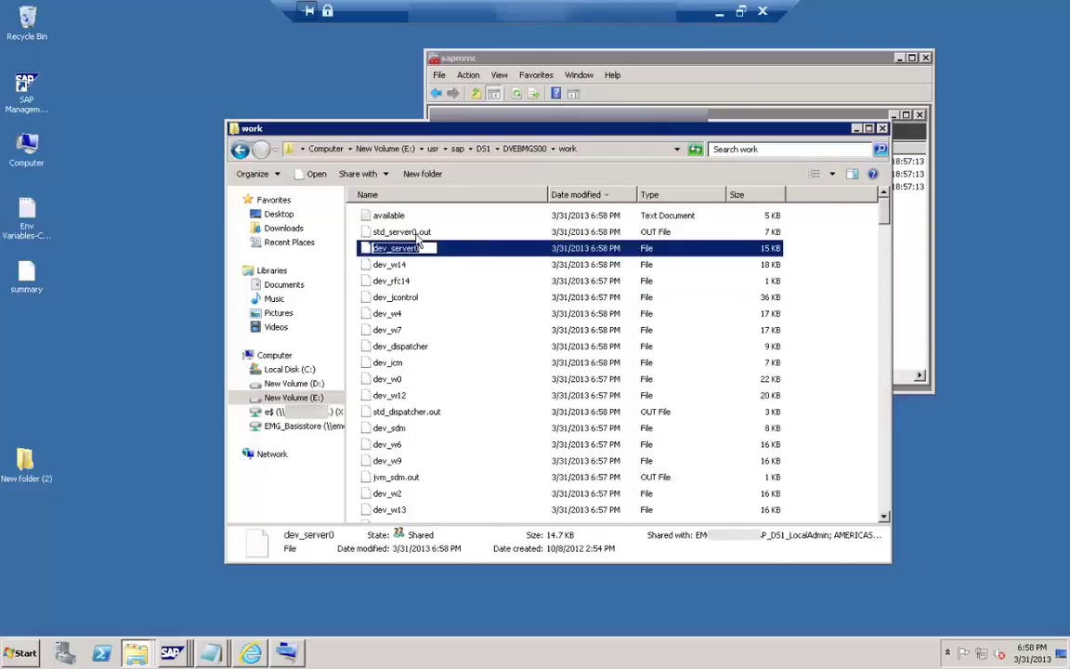
pyautogui.click(416, 234)
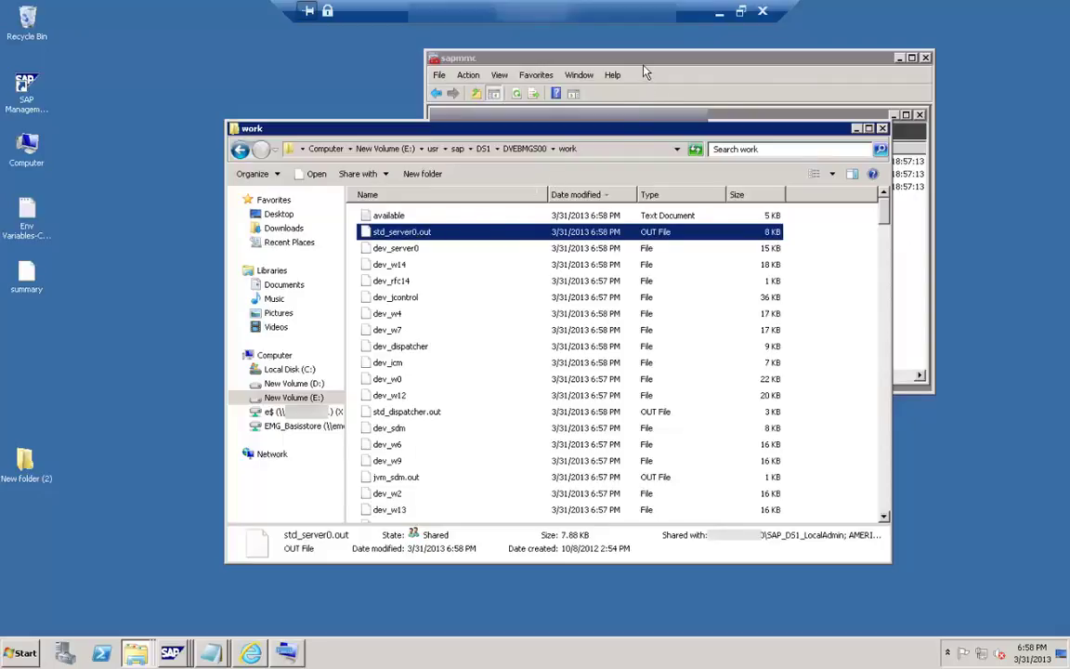
# Step: Return to the SAP Management Console, refresh the DS1 instance's process list to check its status, and minimize the remote desktop session
pyautogui.click(579, 57)
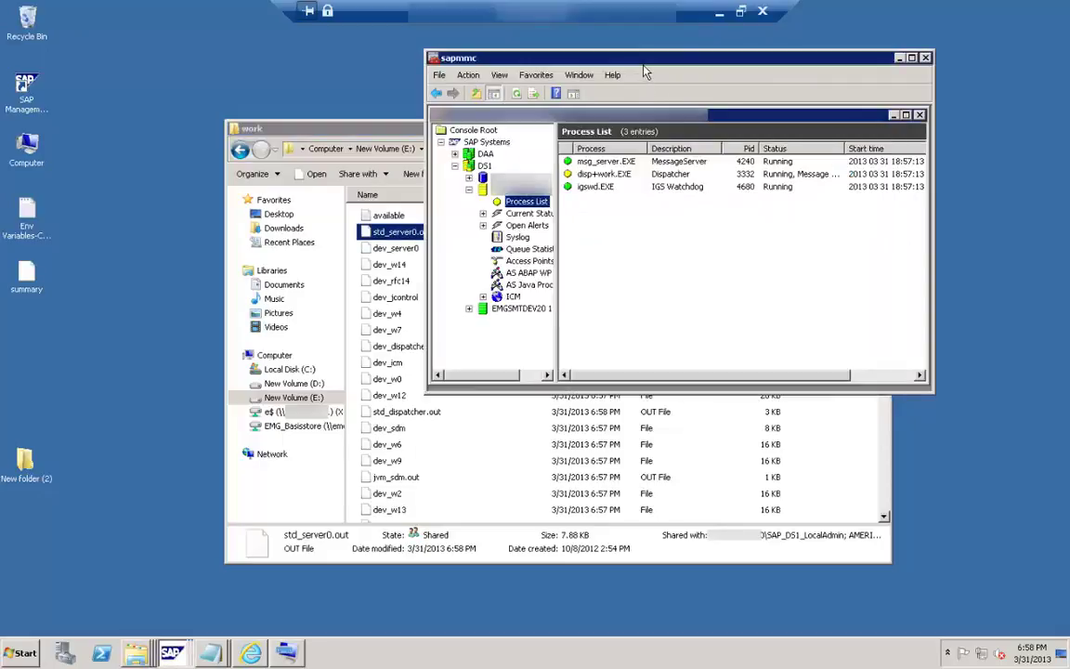
pyautogui.click(516, 94)
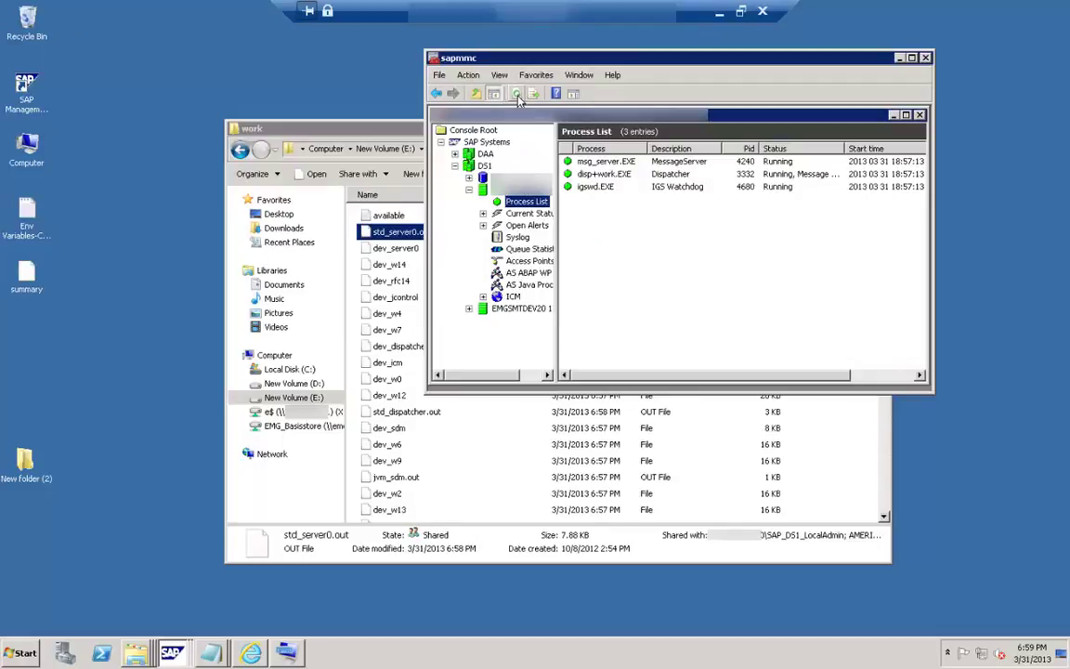
pyautogui.click(721, 11)
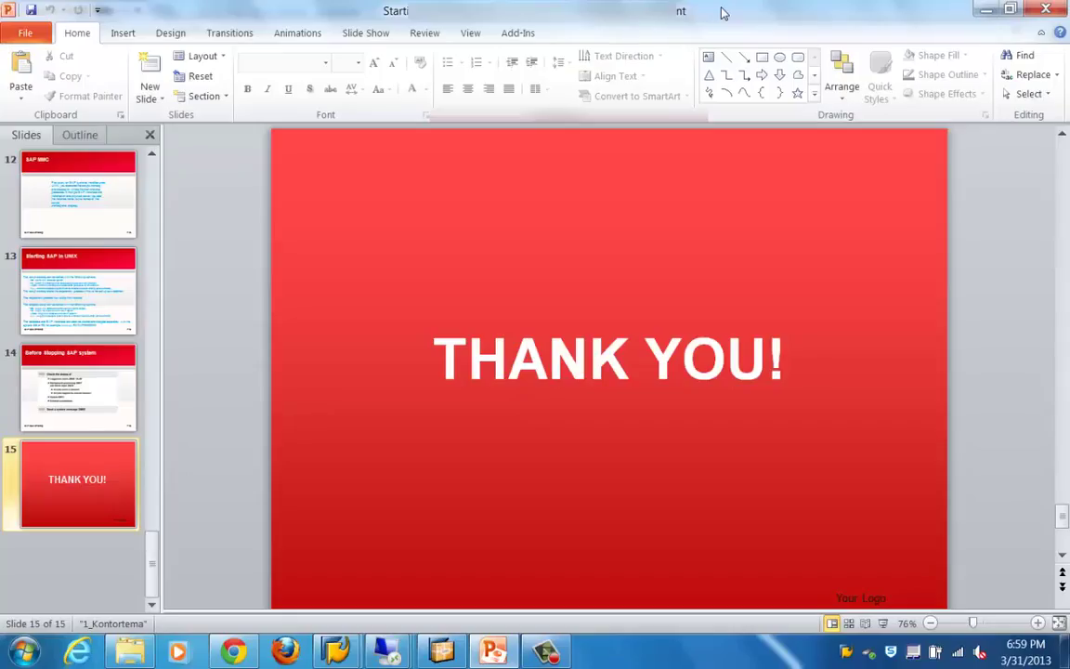